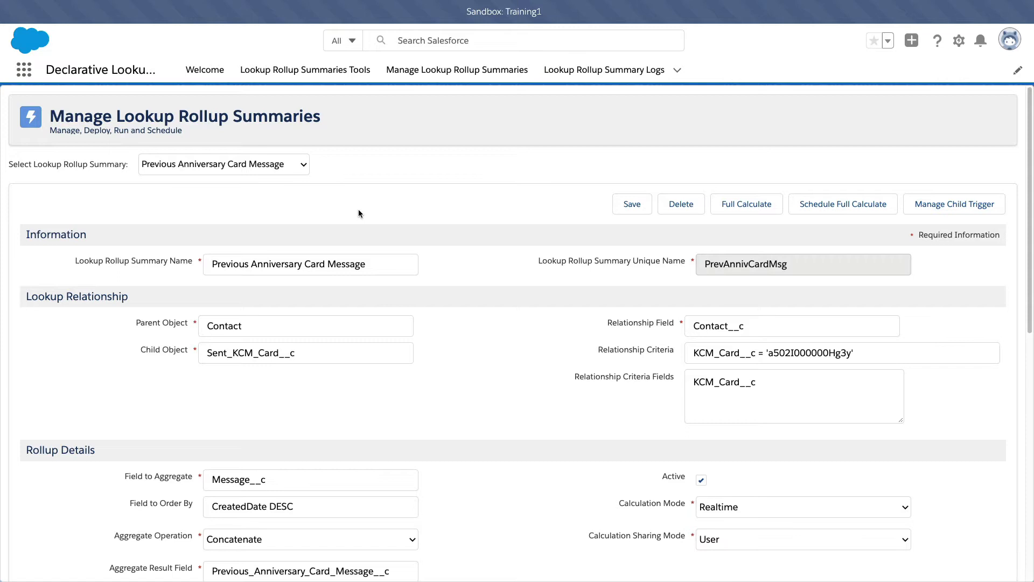
Look over the Previous Anniversary Card Message rollup and the list of available lookup rollup summaries, keeping the current one selected.
scroll(358, 213, "down", 1)
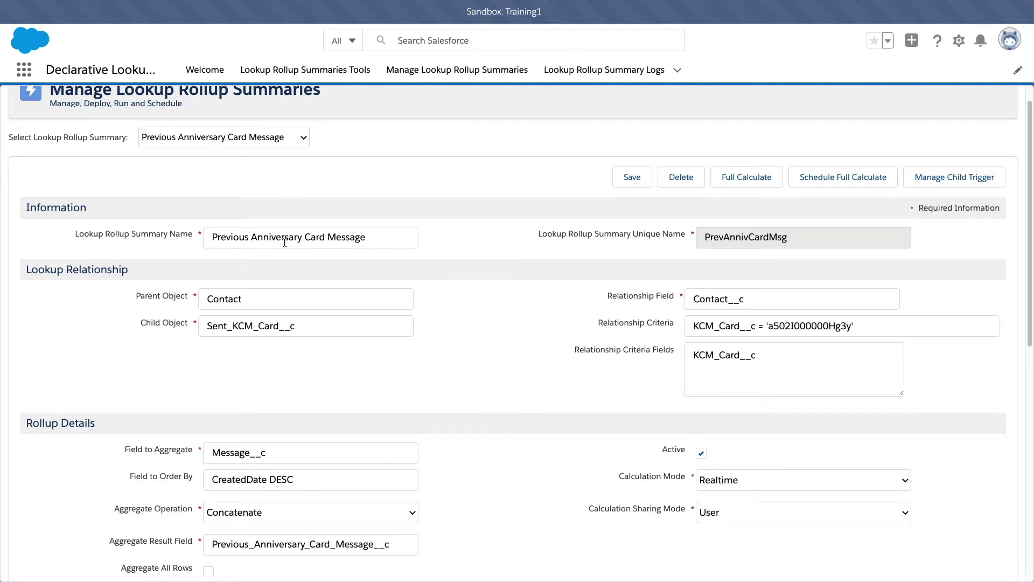
scroll(392, 202, "down", 1)
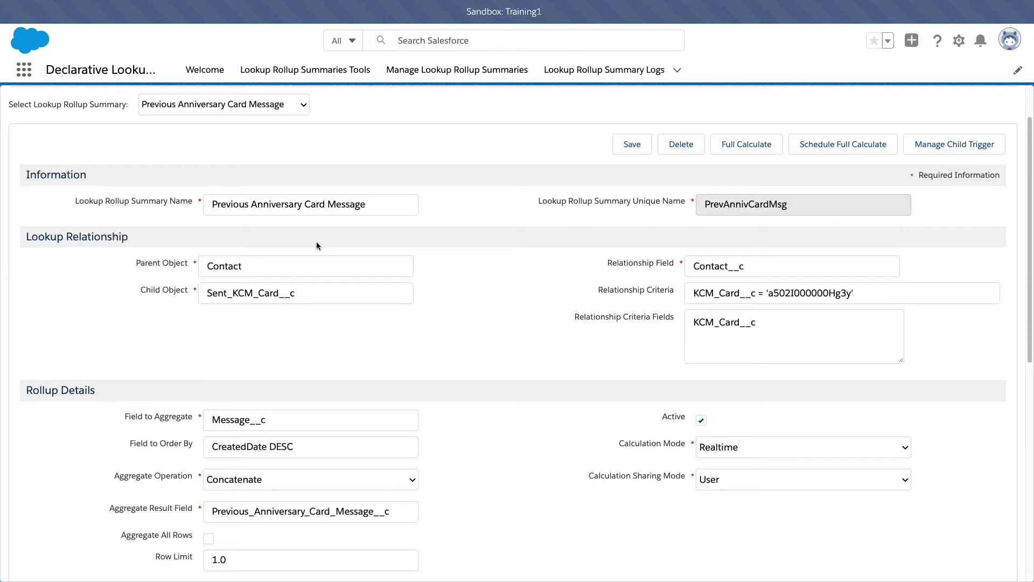
scroll(347, 239, "up", 1)
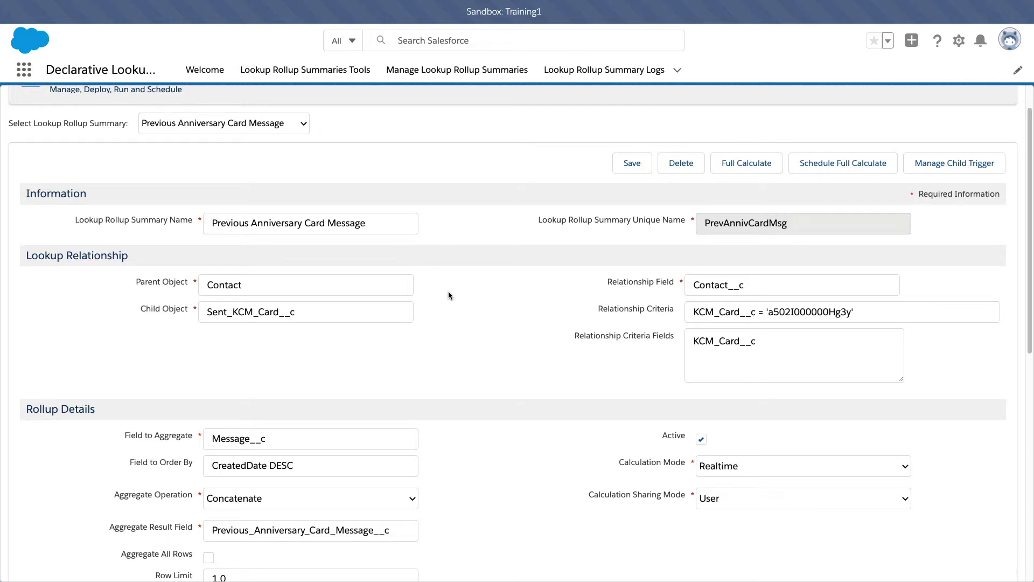
scroll(448, 295, "up", 2)
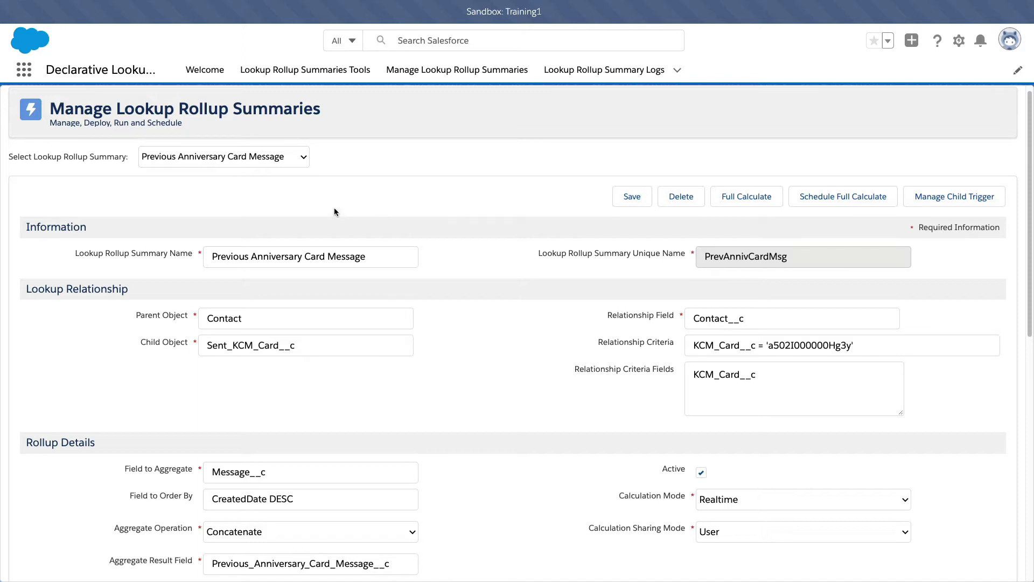
left_click(277, 162)
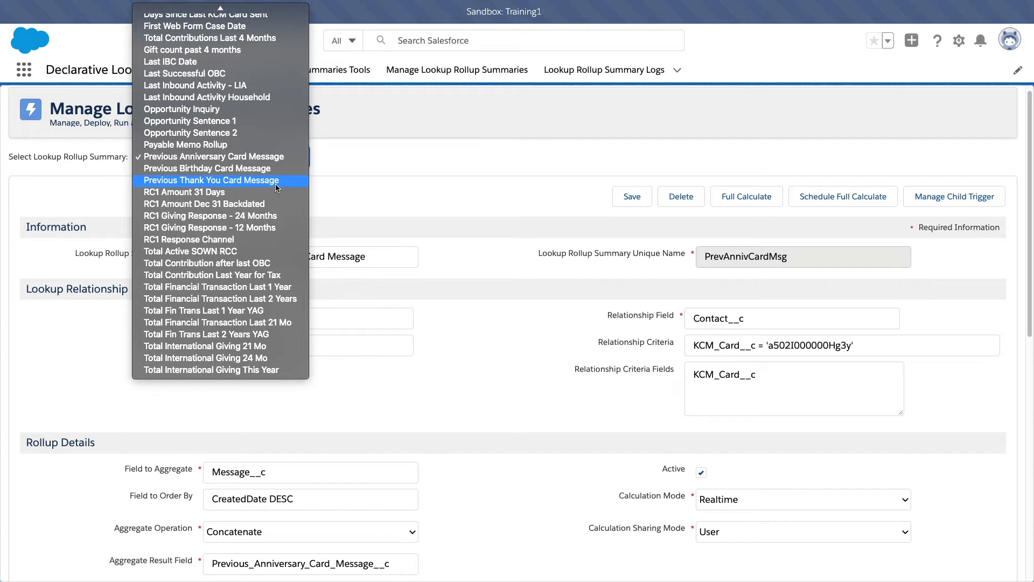
left_click(364, 186)
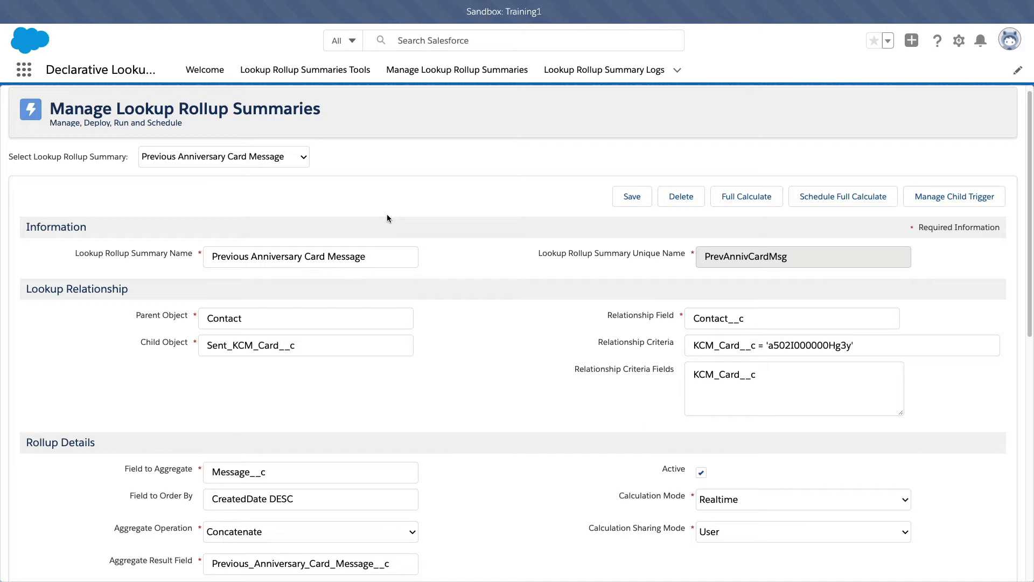
Examine the parent object and child object in the rollup's Lookup Relationship section.
scroll(387, 218, "down", 1)
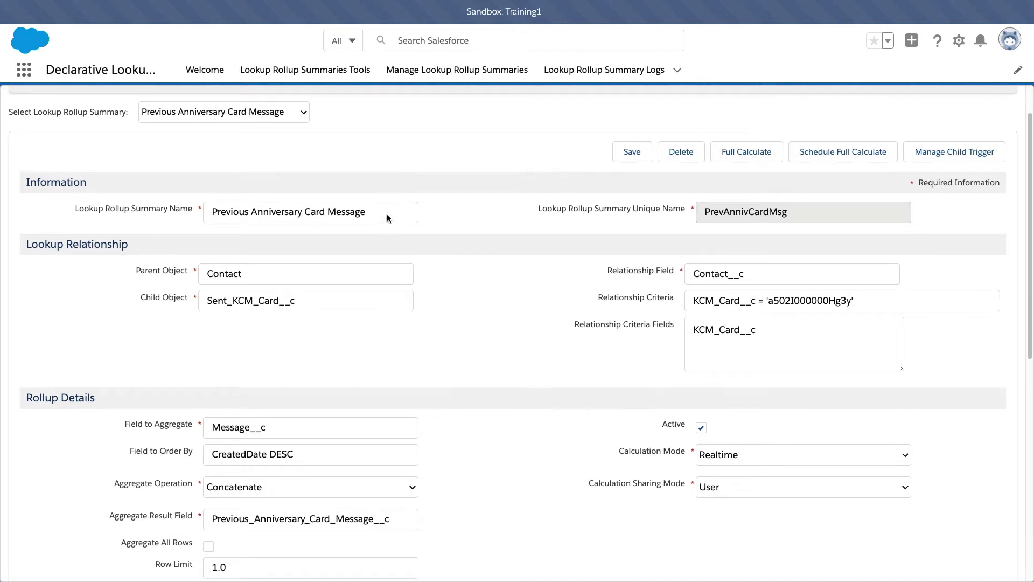
double_click(228, 268)
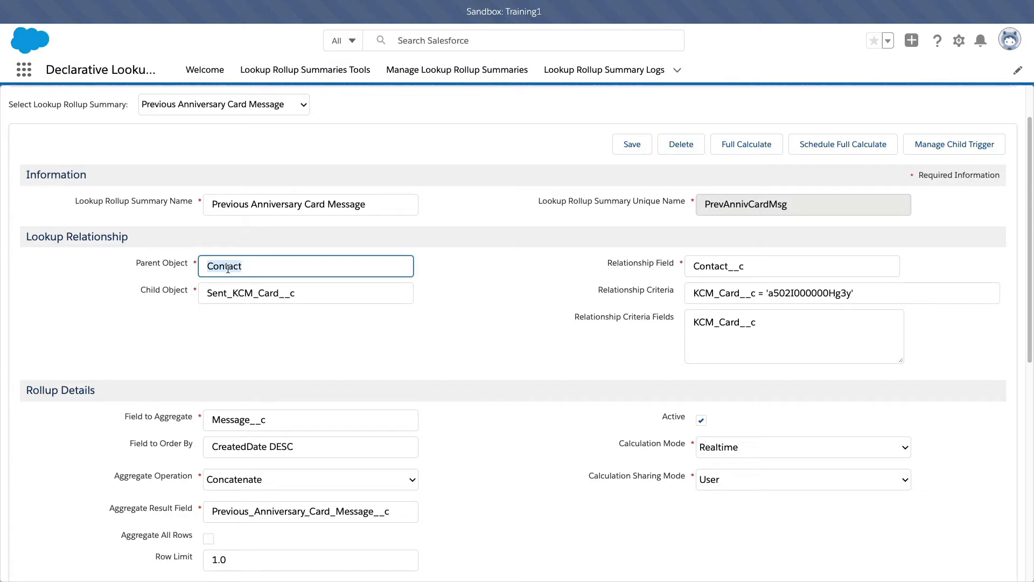
double_click(217, 297)
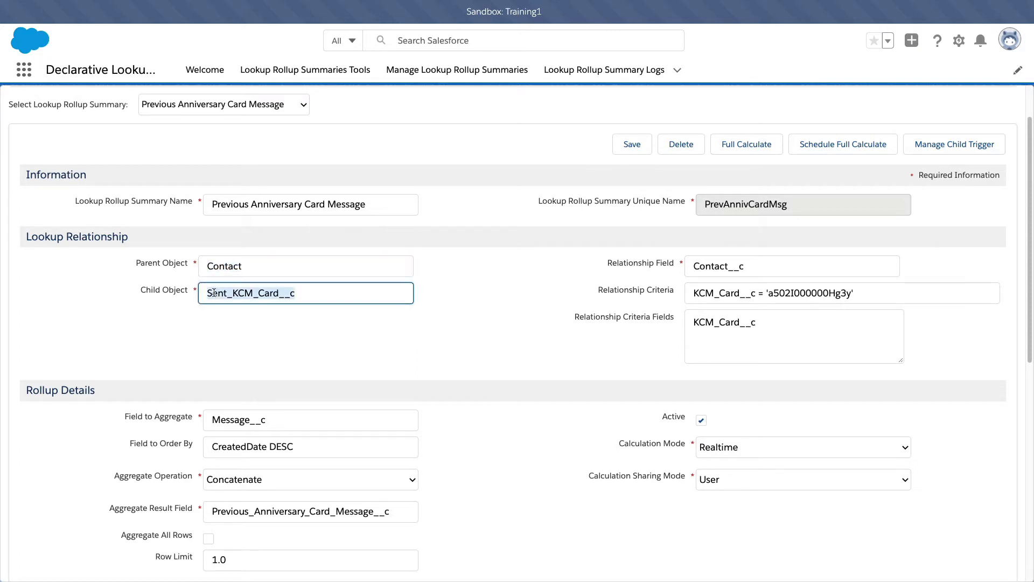
double_click(215, 292)
double_click(210, 292)
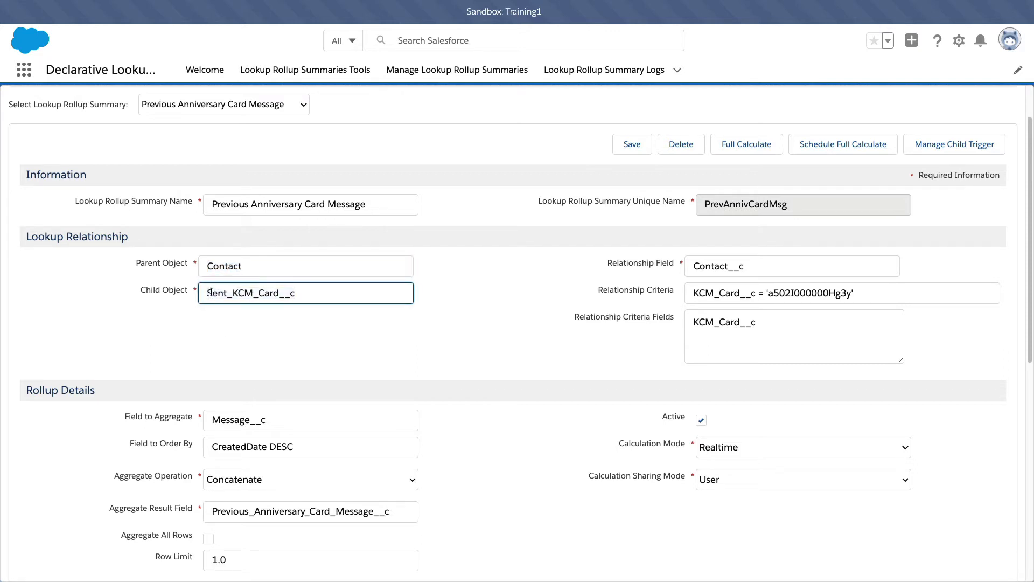
double_click(241, 293)
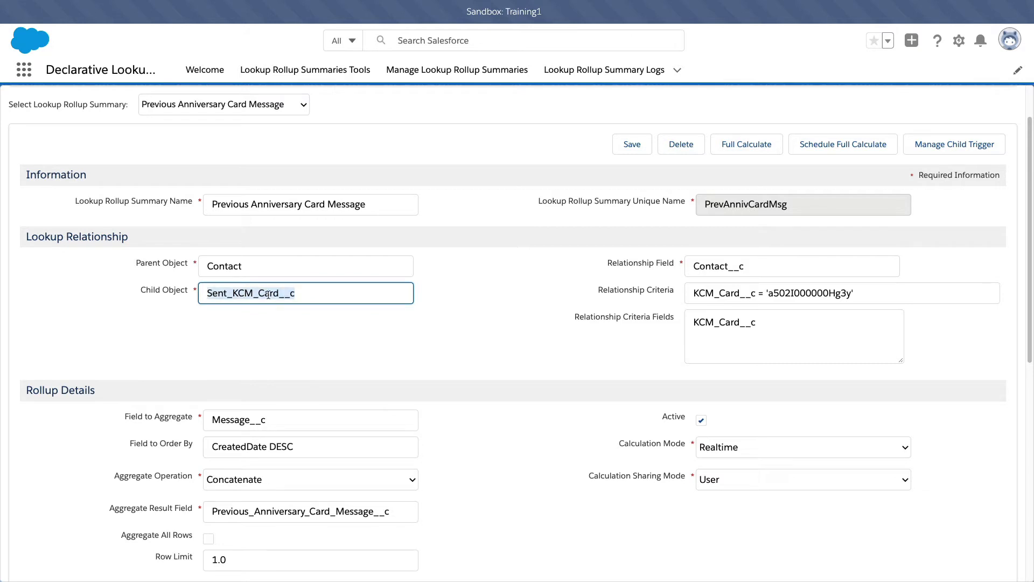
left_click(253, 318)
Examine the rollup's field to aggregate on the child object and the sort direction in its order-by field.
scroll(258, 320, "down", 2)
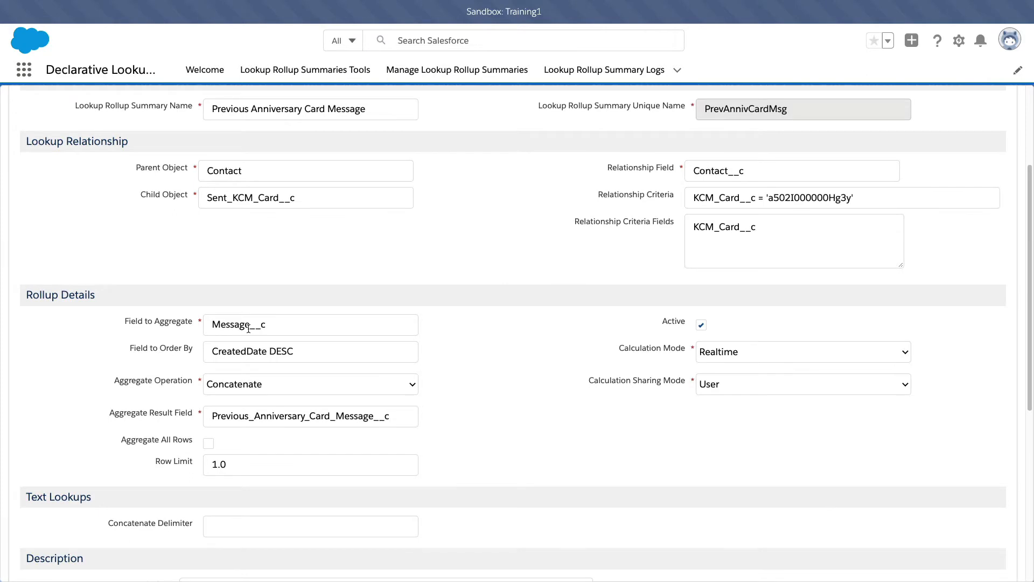
double_click(248, 325)
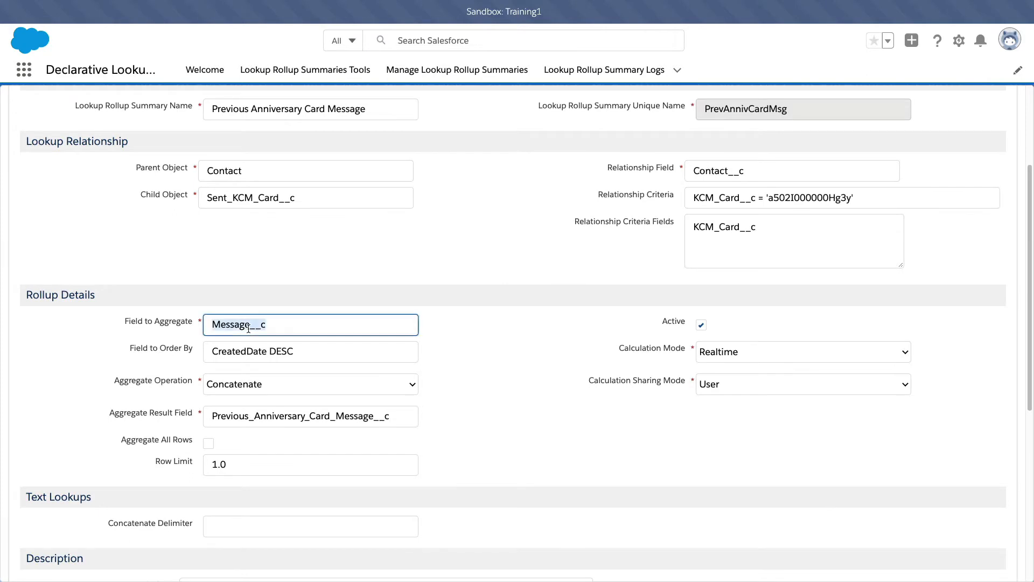
double_click(244, 200)
double_click(243, 324)
double_click(282, 351)
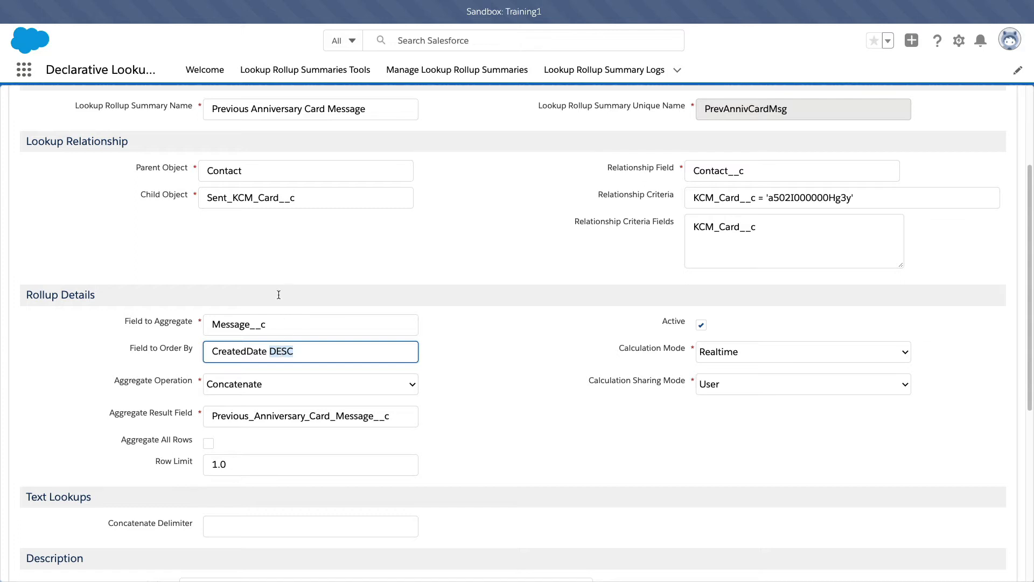
left_click(280, 261)
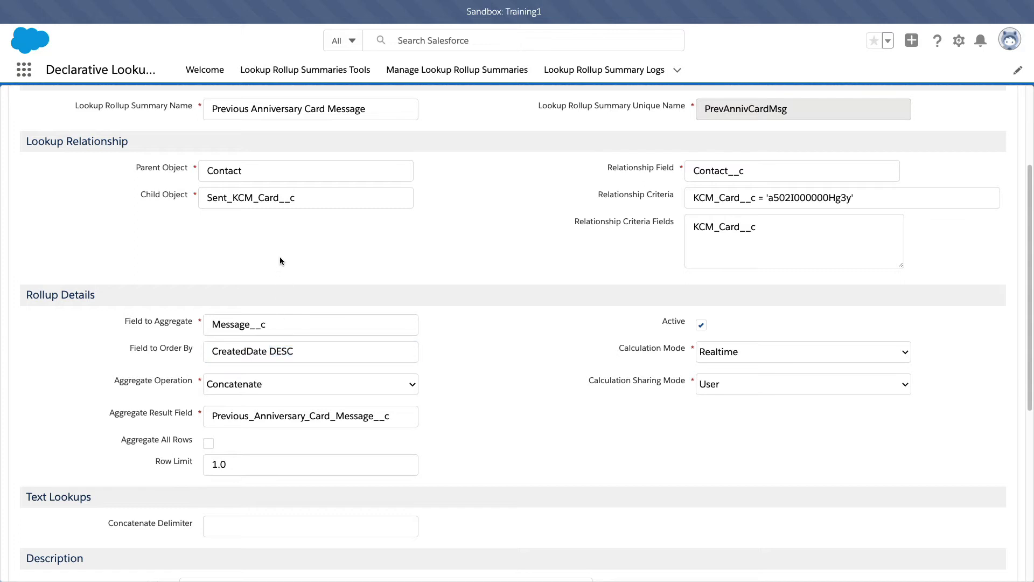
Review the rollup's summary name and field to aggregate, and check which parent object receives the result.
scroll(279, 261, "up", 1)
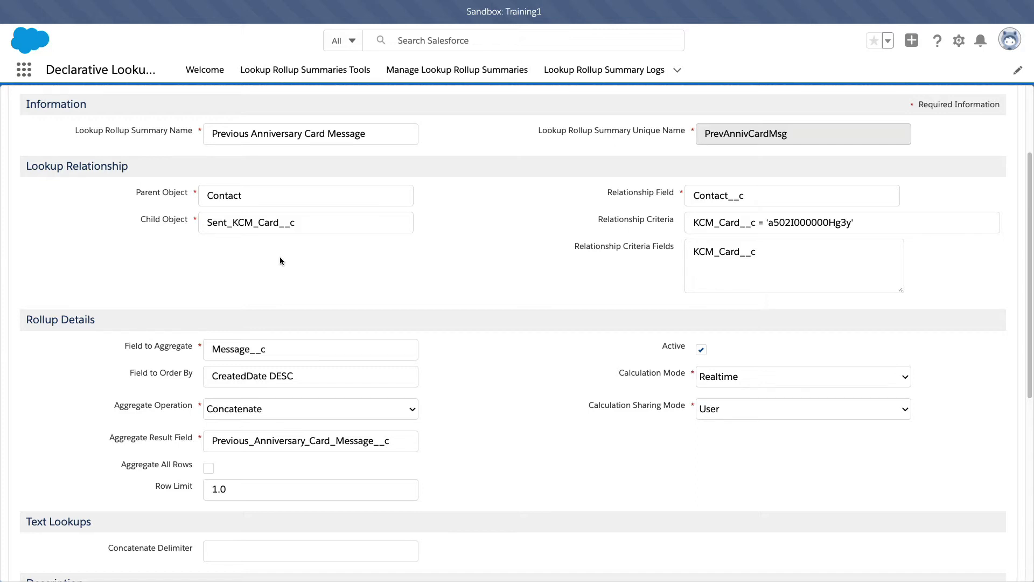
scroll(279, 260, "down", 1)
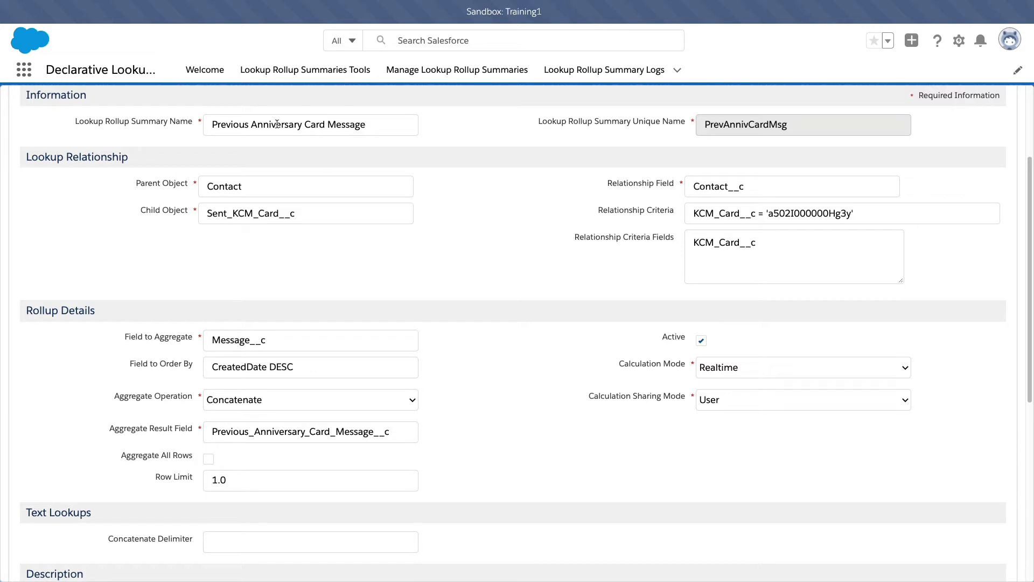
double_click(276, 124)
left_click(273, 273)
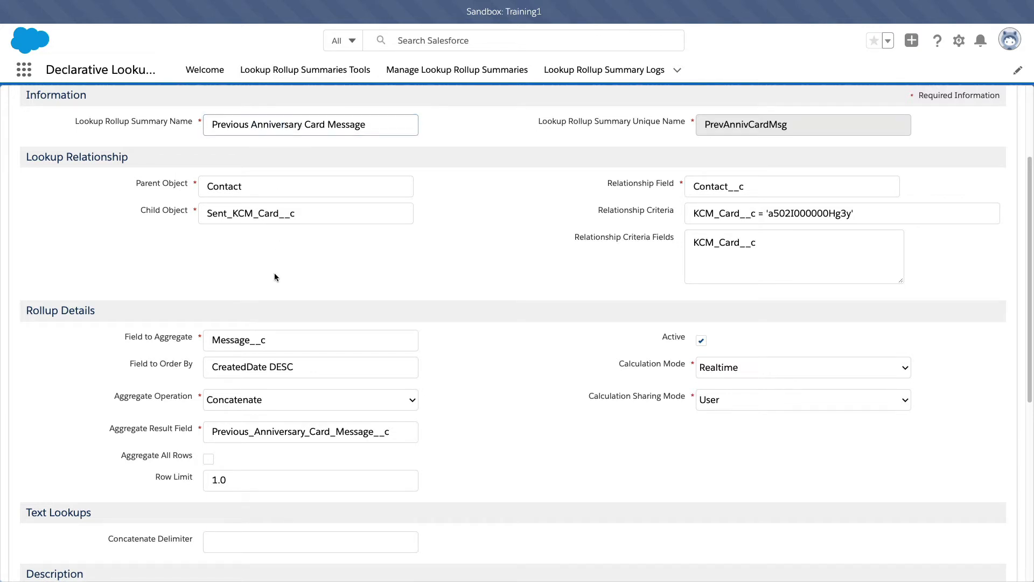
left_click(250, 340)
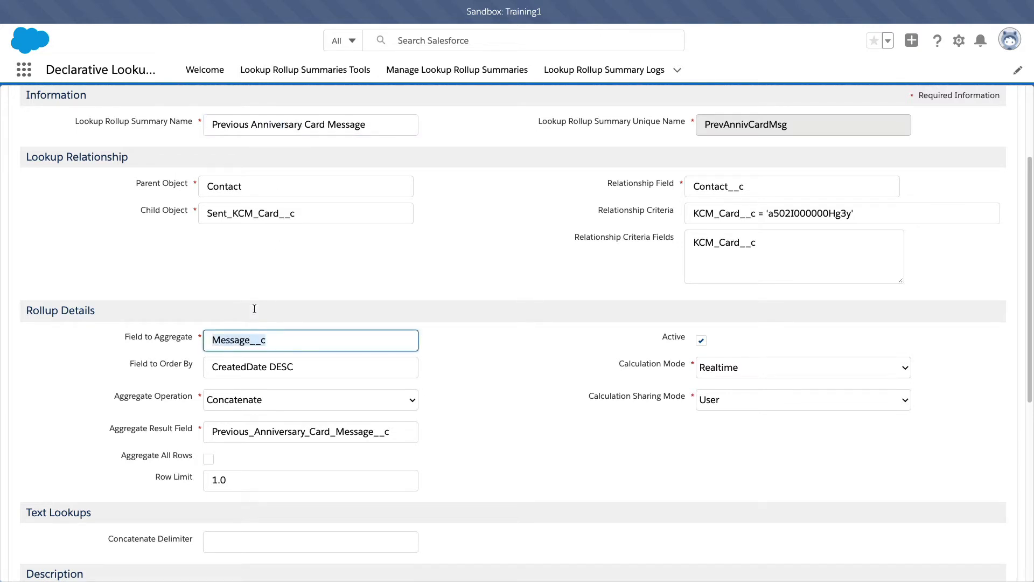
left_click(257, 282)
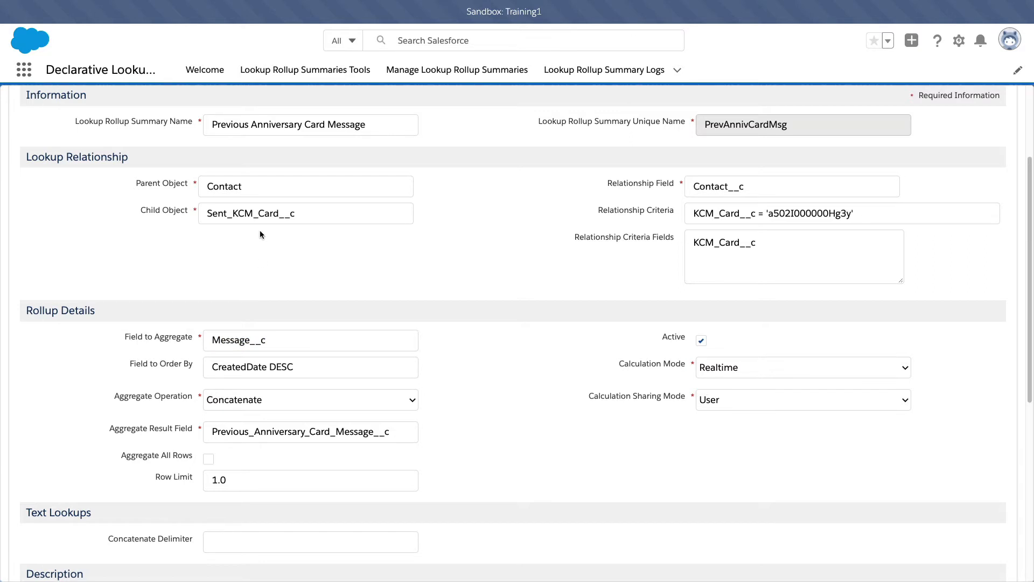
double_click(231, 184)
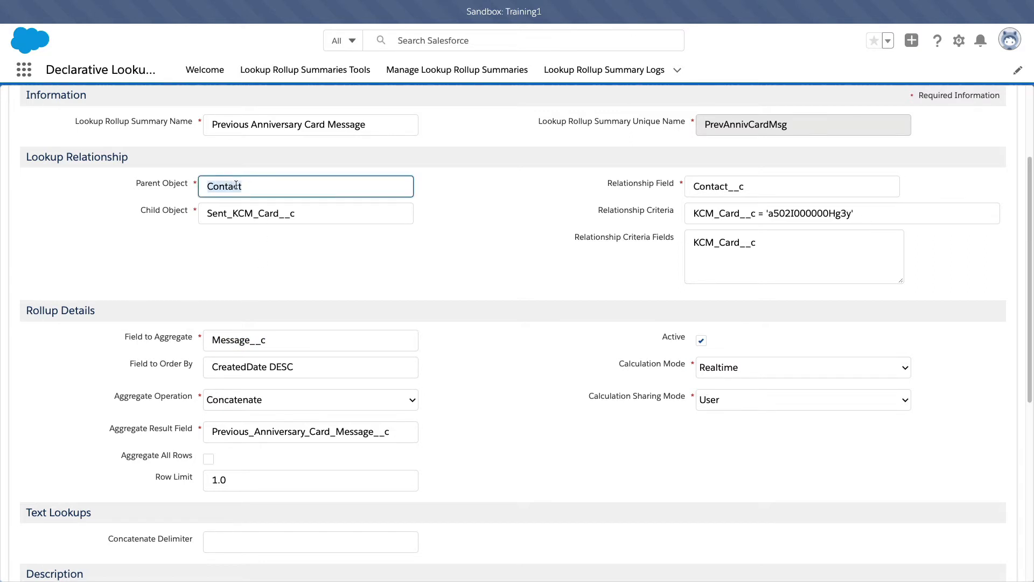
left_click(225, 185)
double_click(224, 185)
left_click(244, 248)
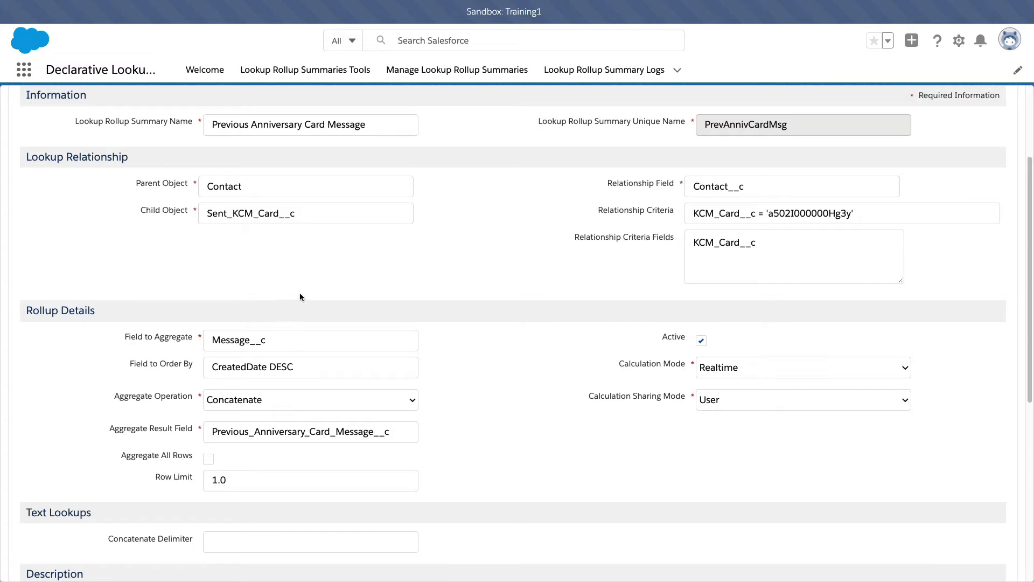
Compare the rollup's parent and child objects with its summary name and the message field being aggregated.
double_click(250, 183)
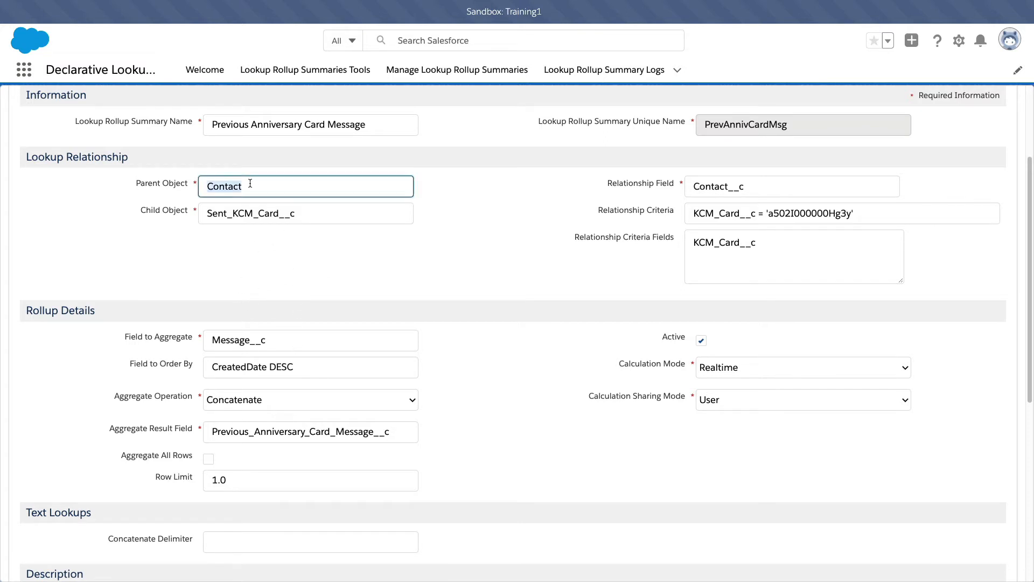
double_click(254, 220)
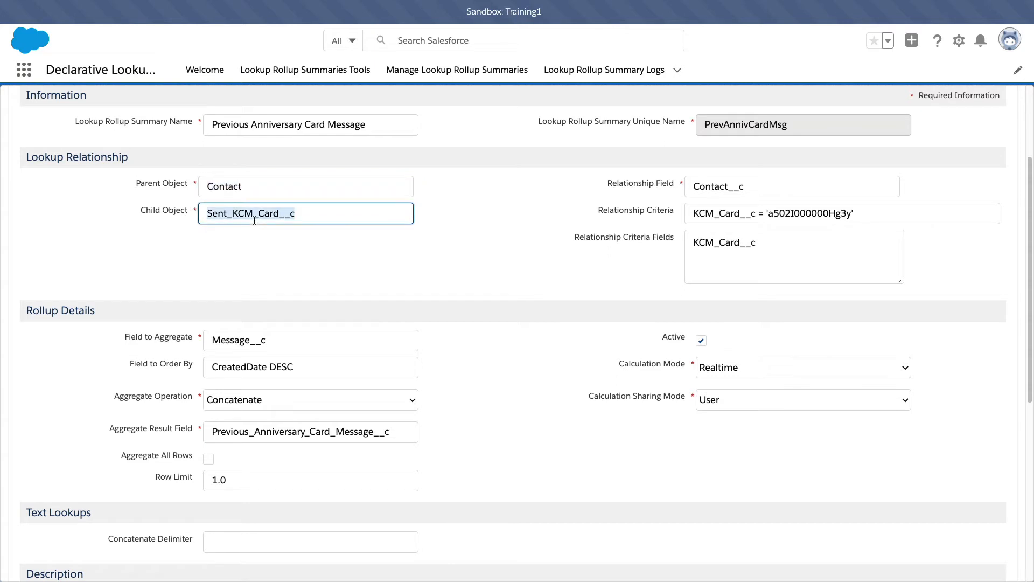
double_click(304, 131)
left_click(285, 163)
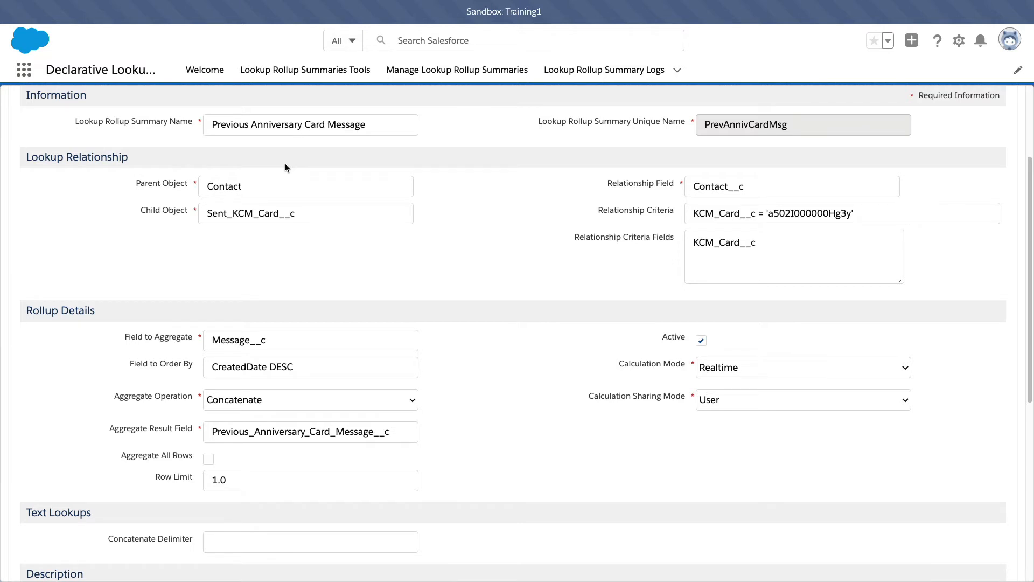
double_click(246, 340)
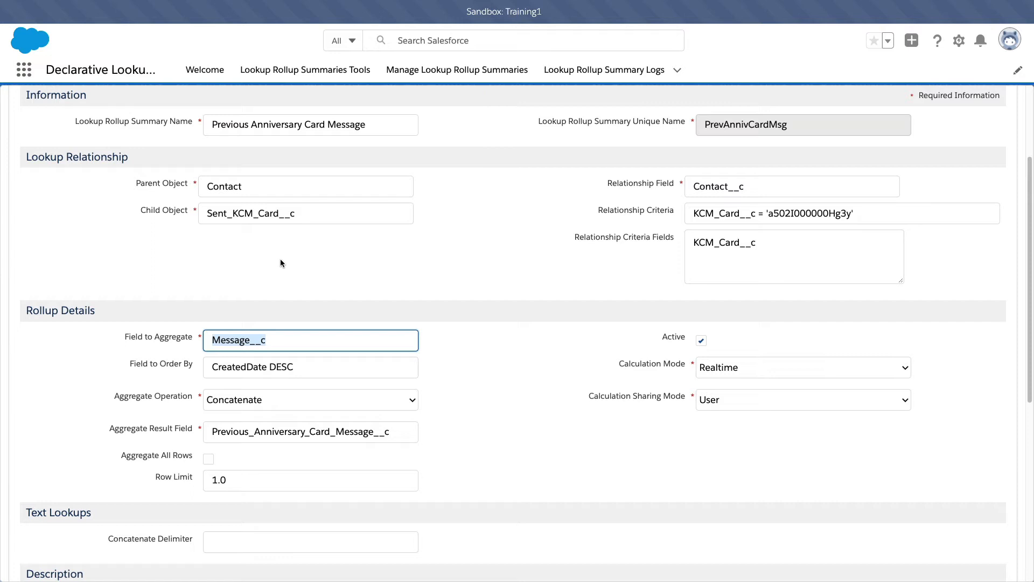
left_click(293, 271)
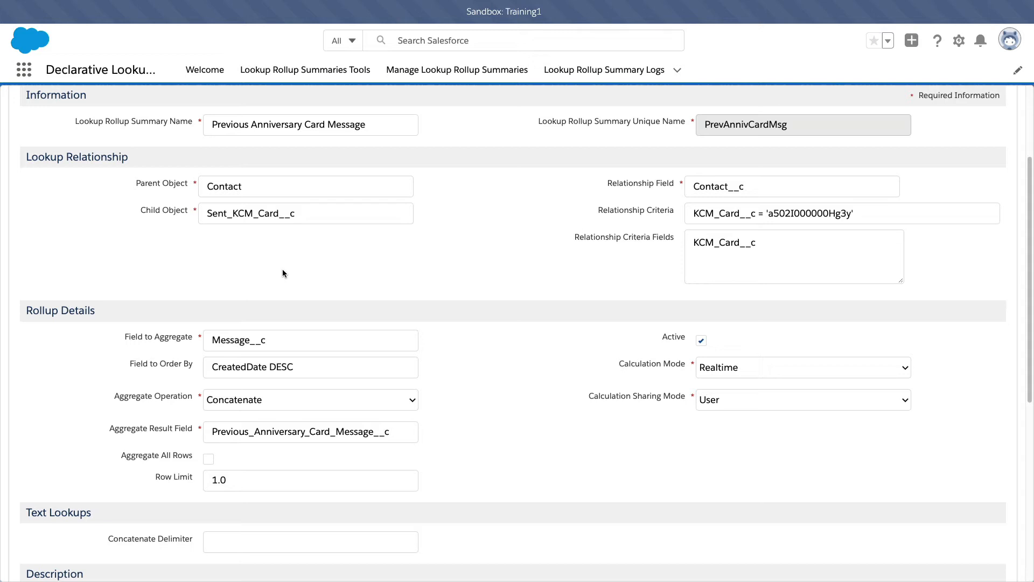
Recheck how the Field to Aggregate relates to the objects in the Lookup Relationship section.
double_click(254, 344)
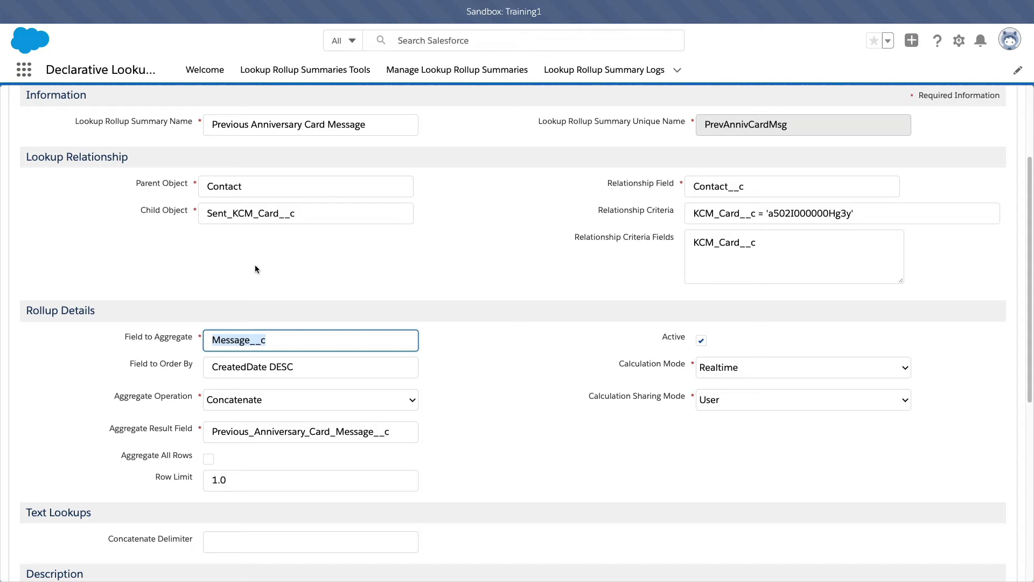
left_click(225, 197)
double_click(225, 197)
left_click(234, 273)
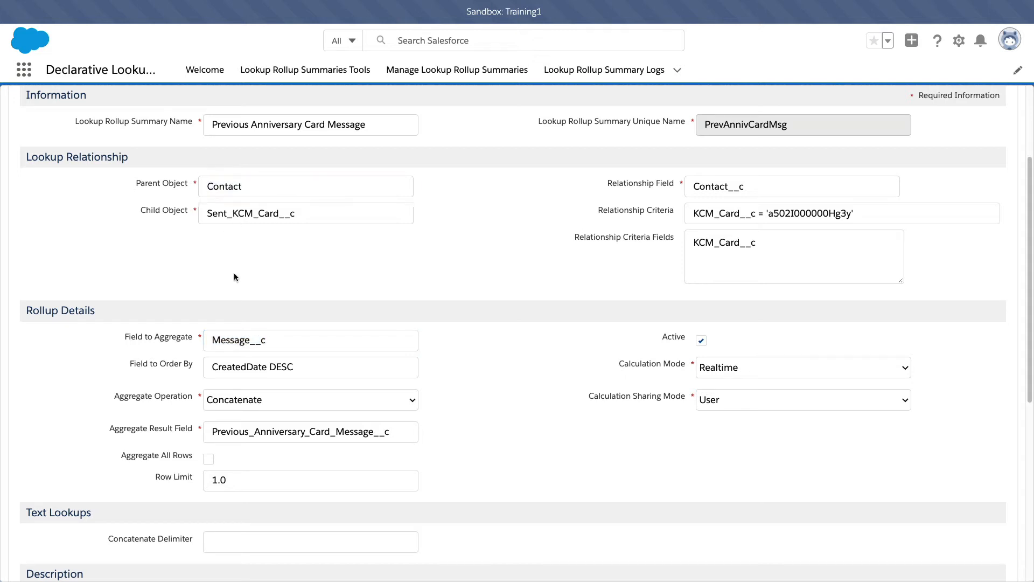
left_click(234, 338)
double_click(235, 338)
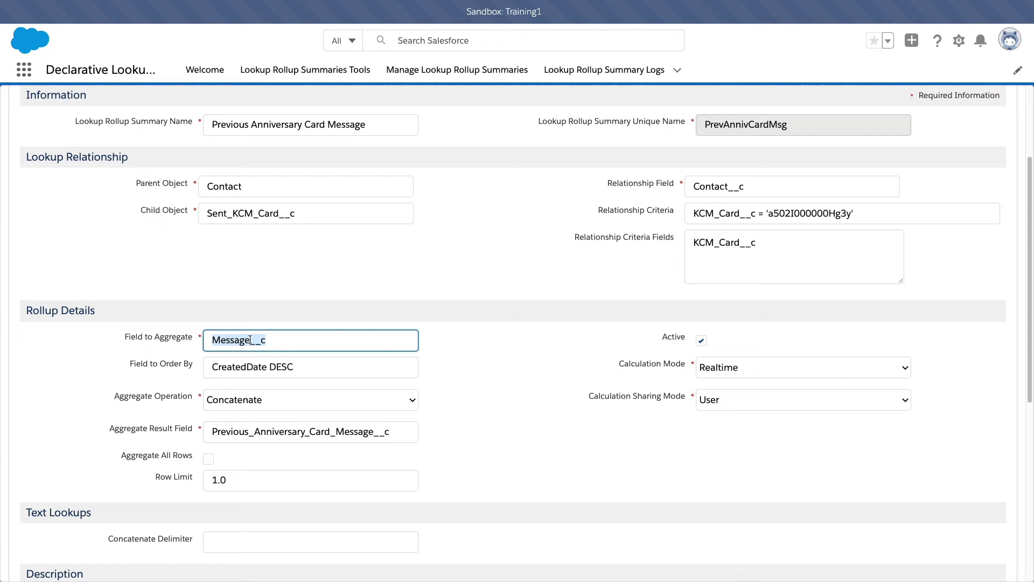
Examine the Field to Order By and Row Limit settings that determine which child record is rolled up.
triple_click(252, 366)
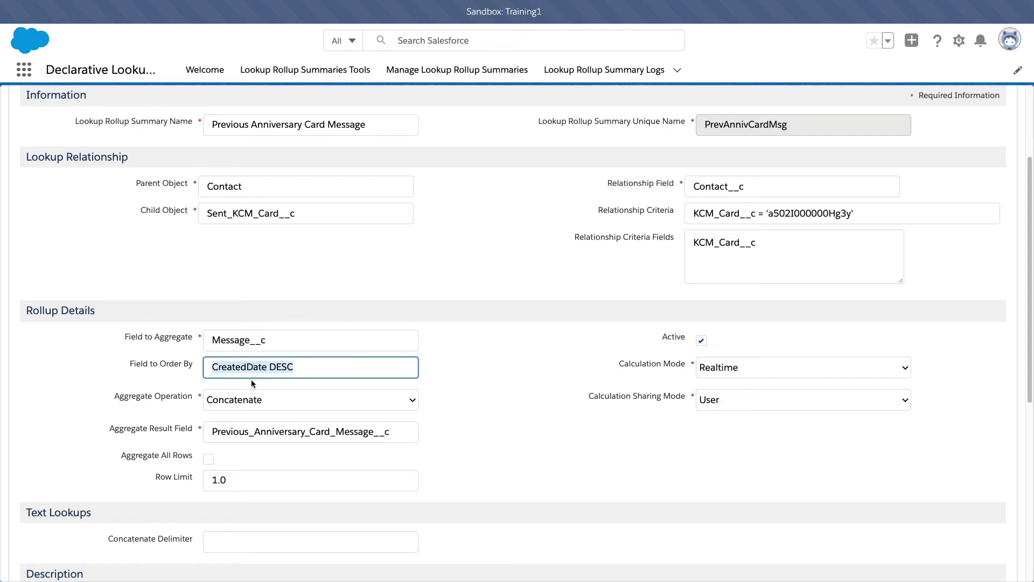
double_click(249, 367)
left_click(277, 368)
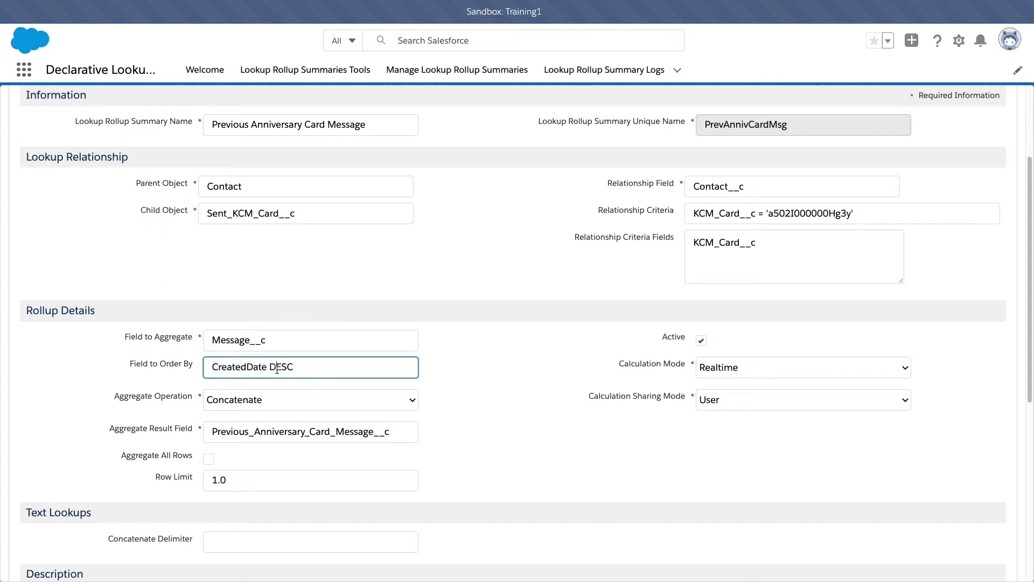
double_click(277, 368)
left_click(384, 283)
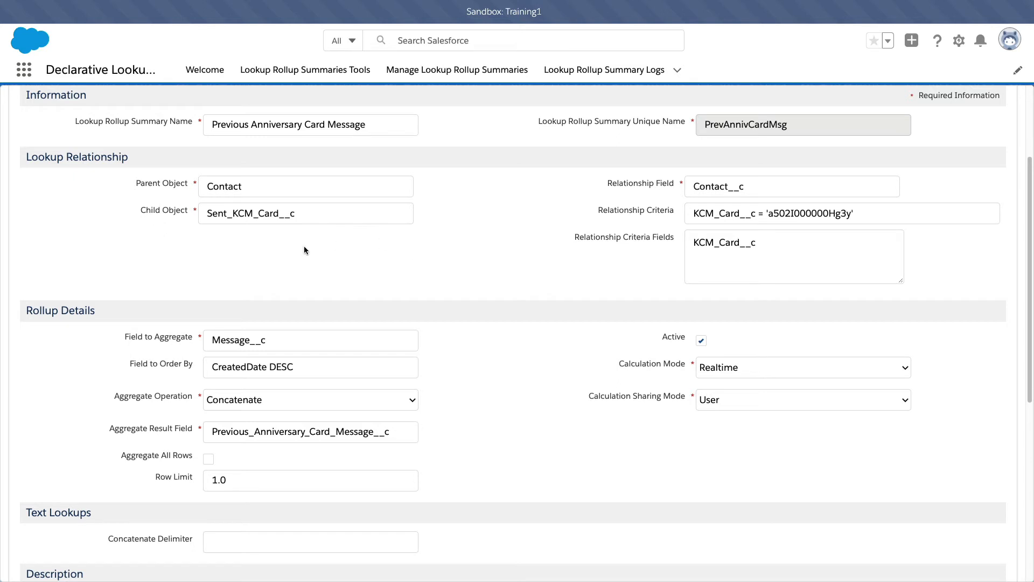
double_click(249, 481)
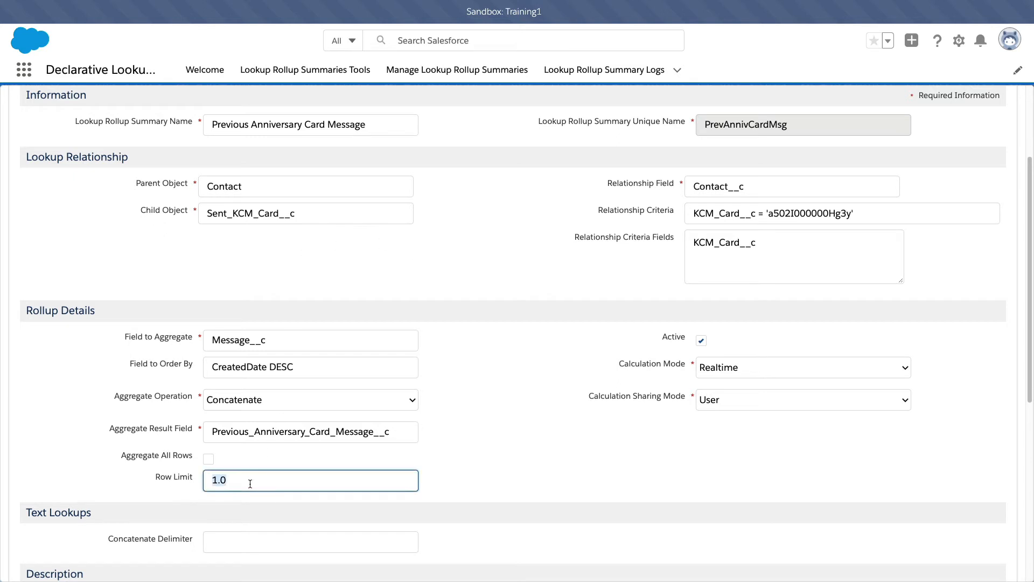
left_click(281, 458)
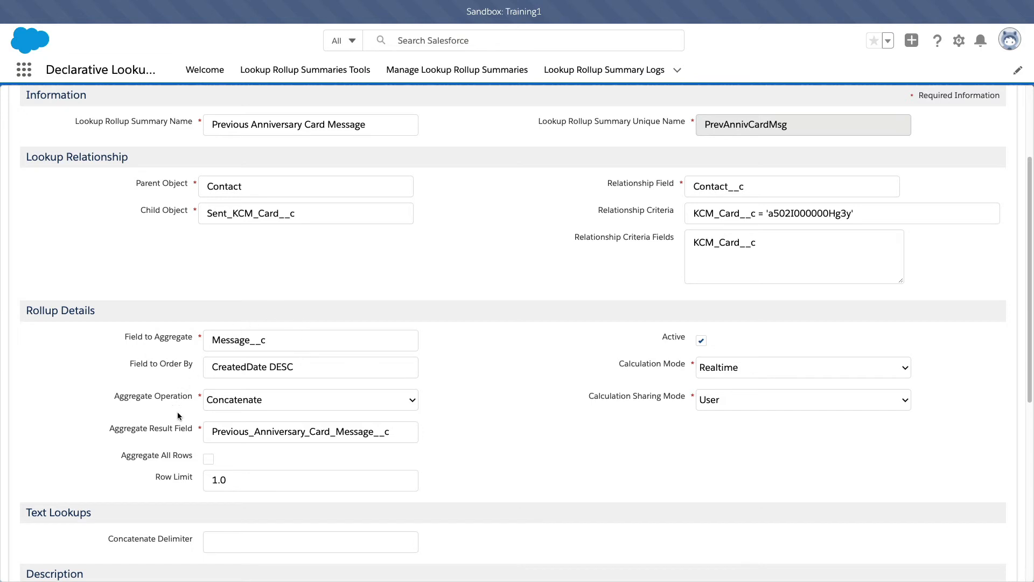
Check the rollup's Aggregate Result Field and the card record ID used in its Relationship Criteria.
double_click(245, 431)
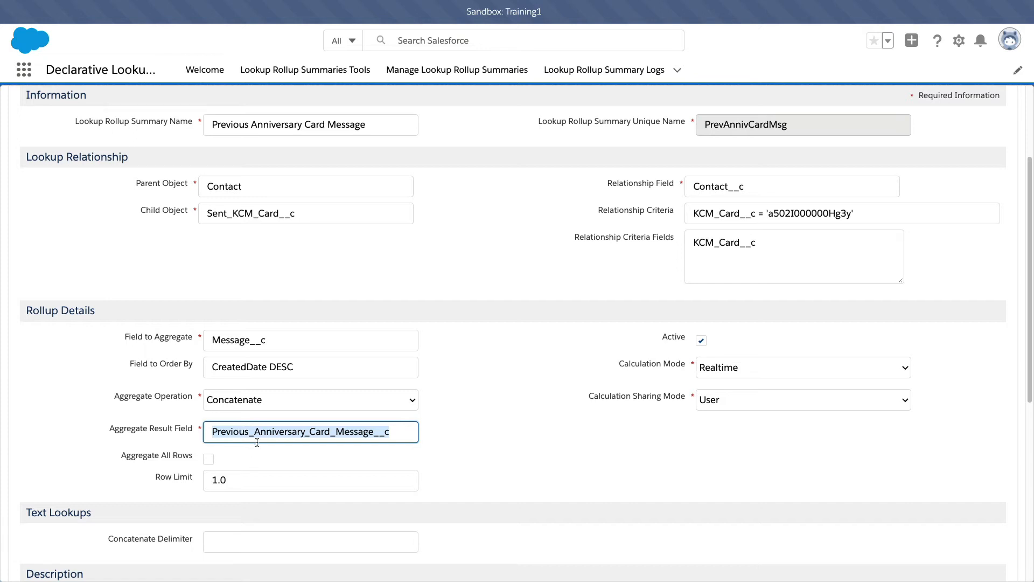
left_click(360, 435)
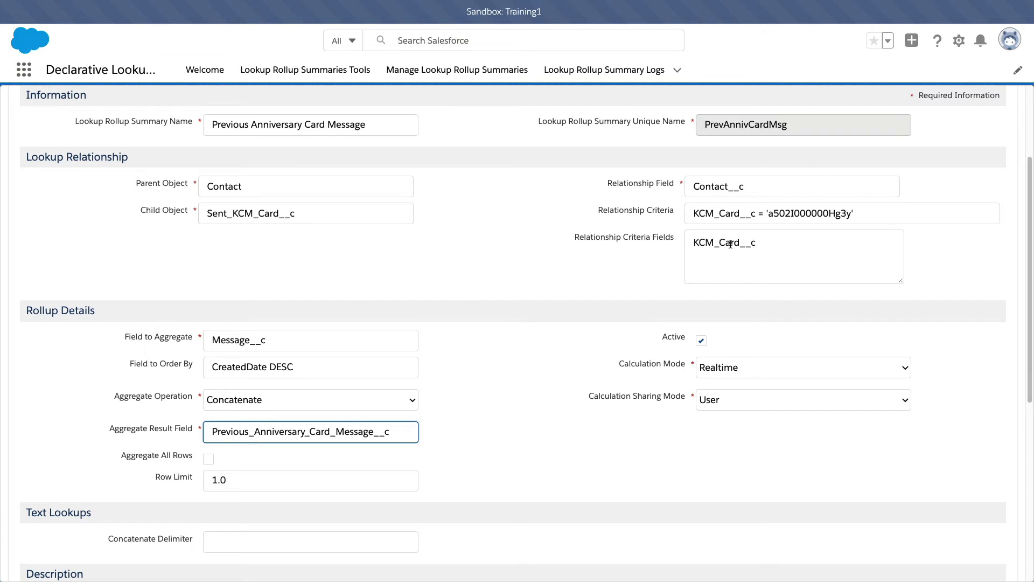
double_click(731, 213)
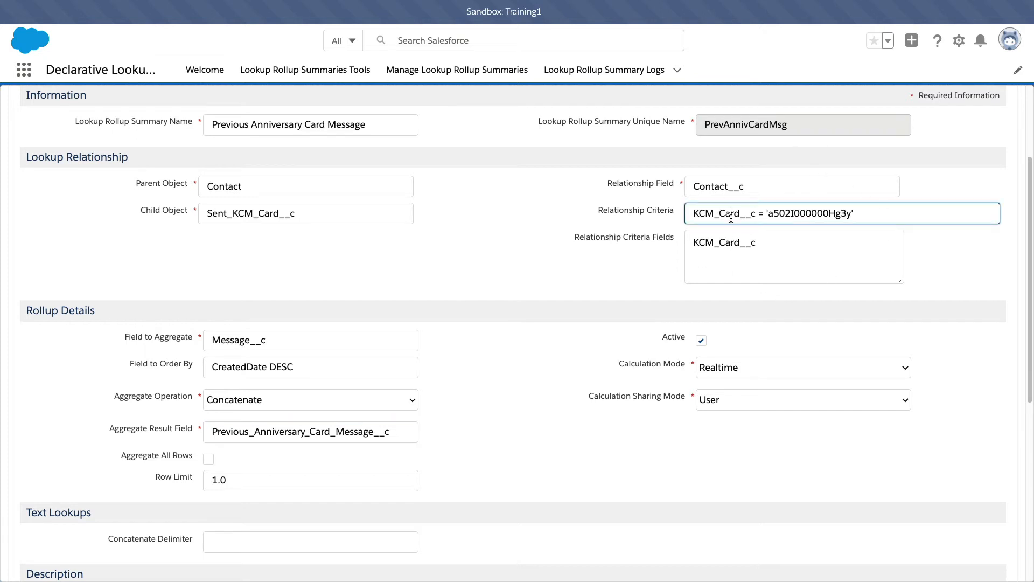
double_click(796, 213)
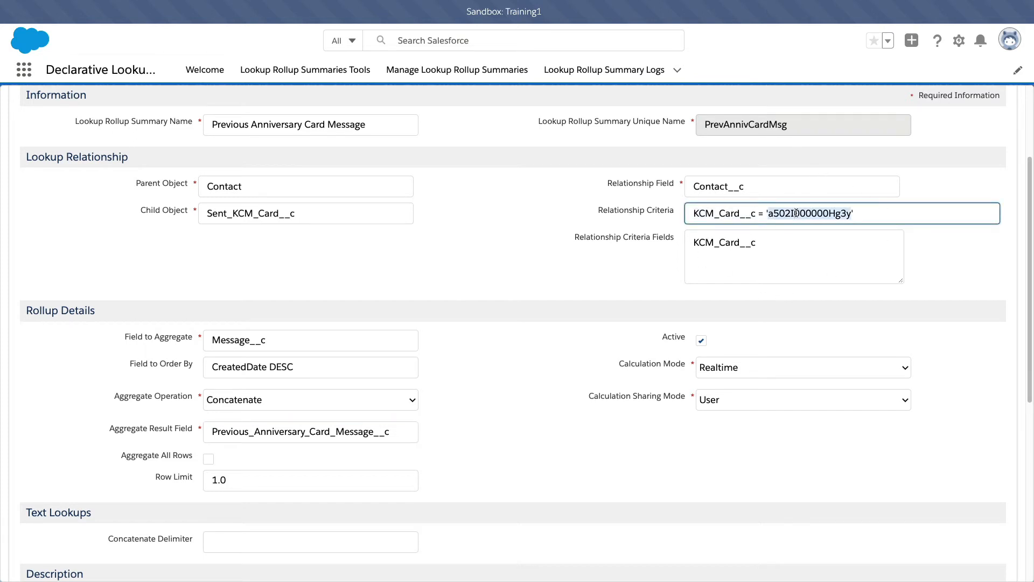
left_click(796, 214)
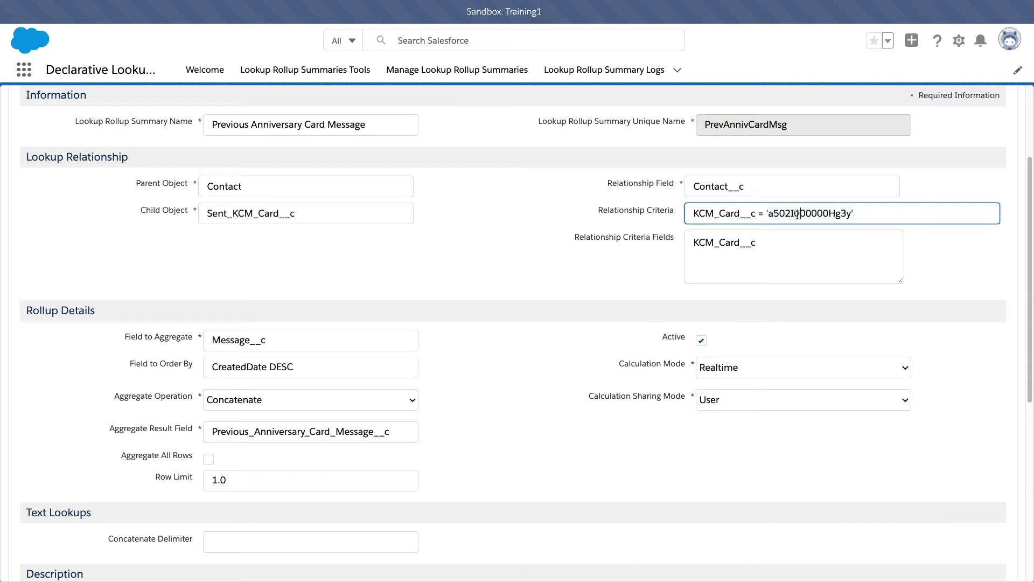
double_click(797, 214)
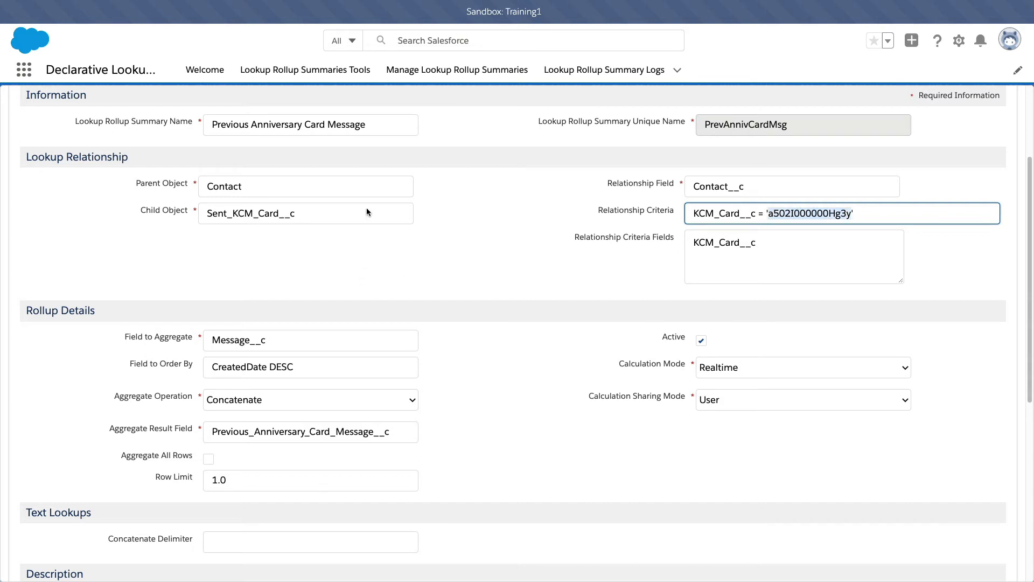
Compare the rollup's summary name with the card that its Relationship Criteria filters on.
left_click(272, 124)
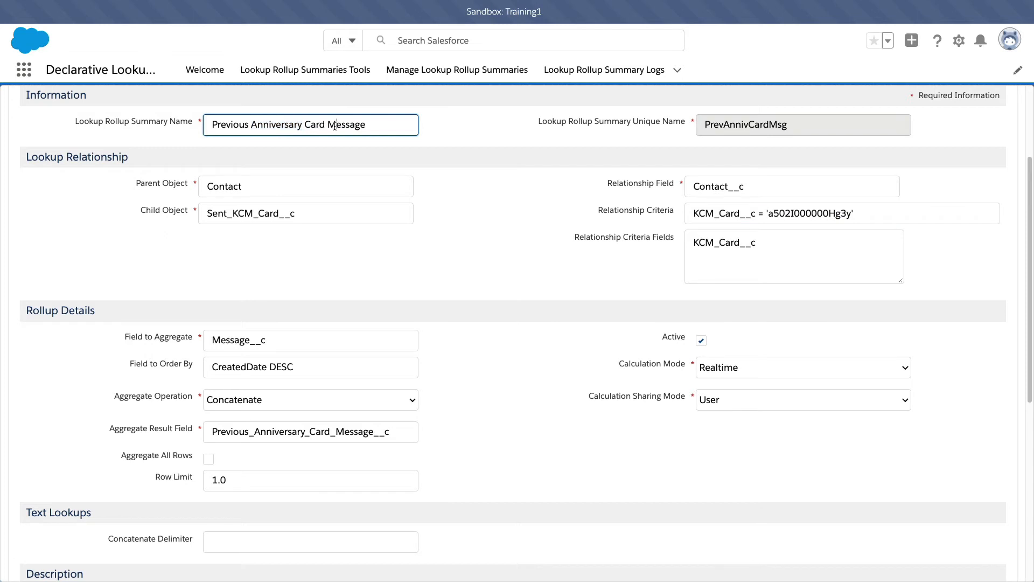
double_click(335, 125)
double_click(812, 214)
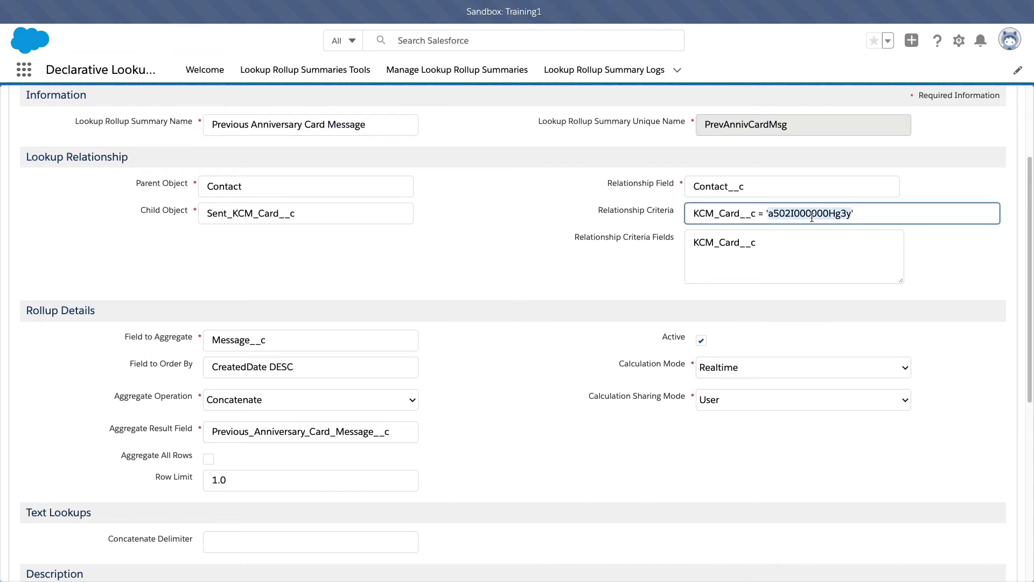
left_click(609, 283)
Switch the anniversary rollup's Active setting off and back on.
scroll(646, 318, "down", 1)
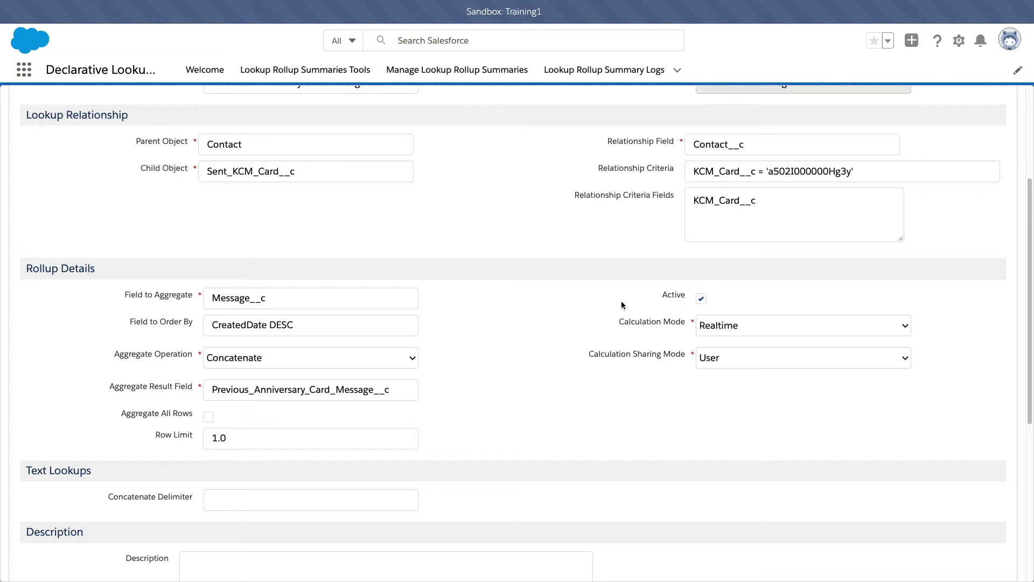
scroll(633, 303, "down", 1)
left_click(701, 291)
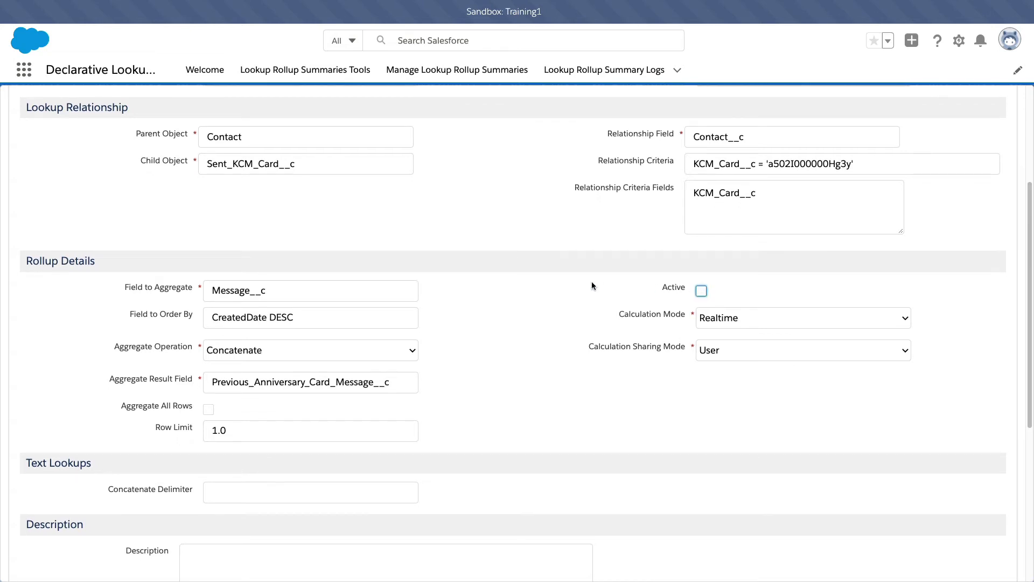
scroll(591, 282, "up", 4)
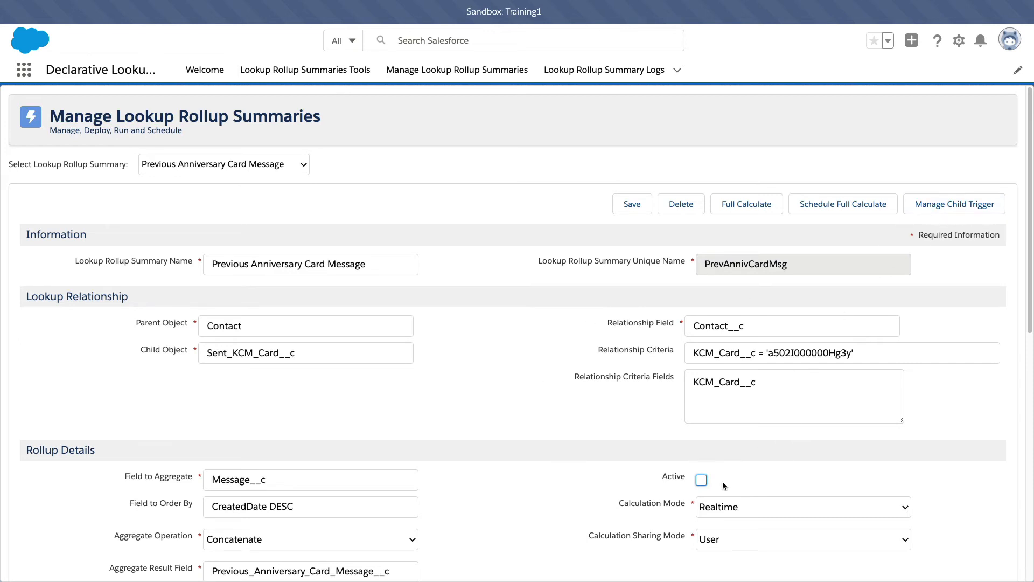
left_click(700, 480)
left_click(404, 356)
left_click(466, 353)
Open the Previous Birthday Card Message rollup and check its parent and child objects.
scroll(467, 351, "down", 4)
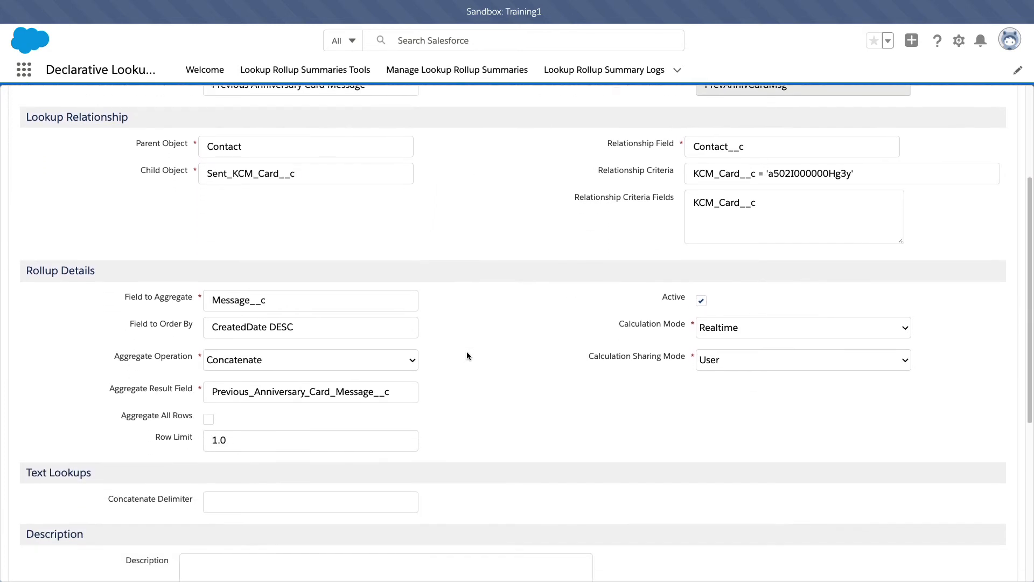
scroll(466, 352, "up", 4)
left_click(272, 165)
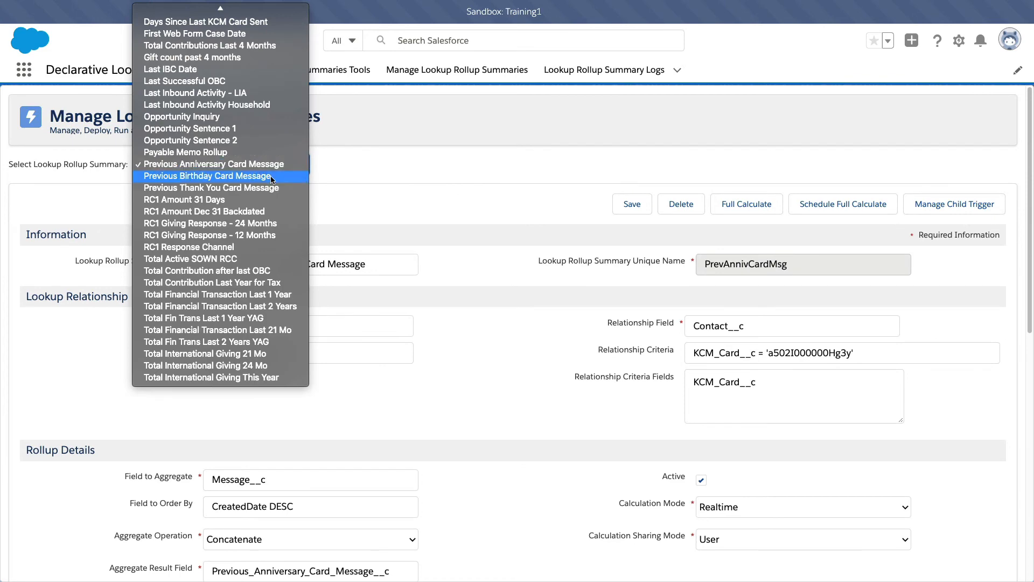
left_click(271, 178)
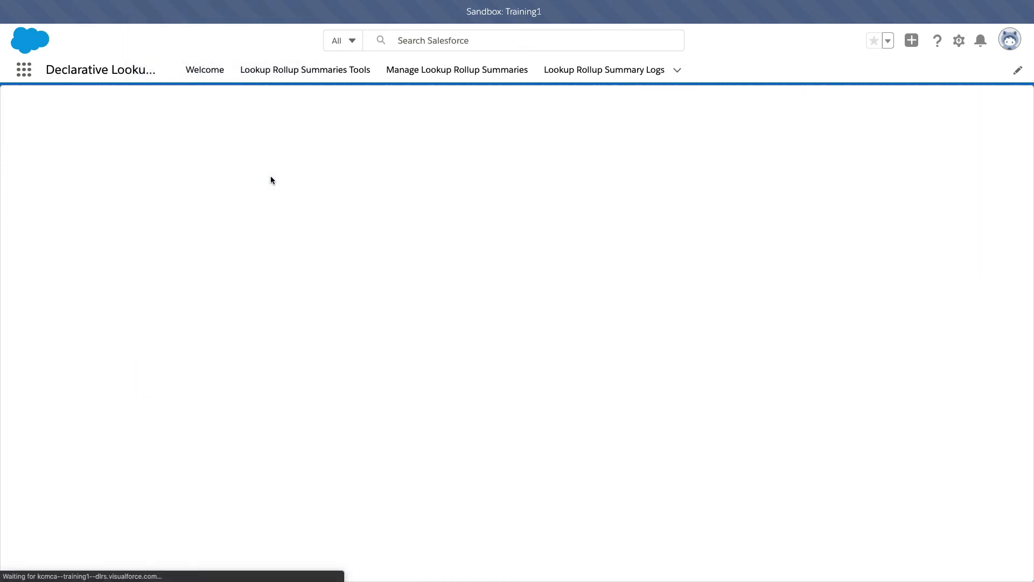
scroll(274, 218, "down", 2)
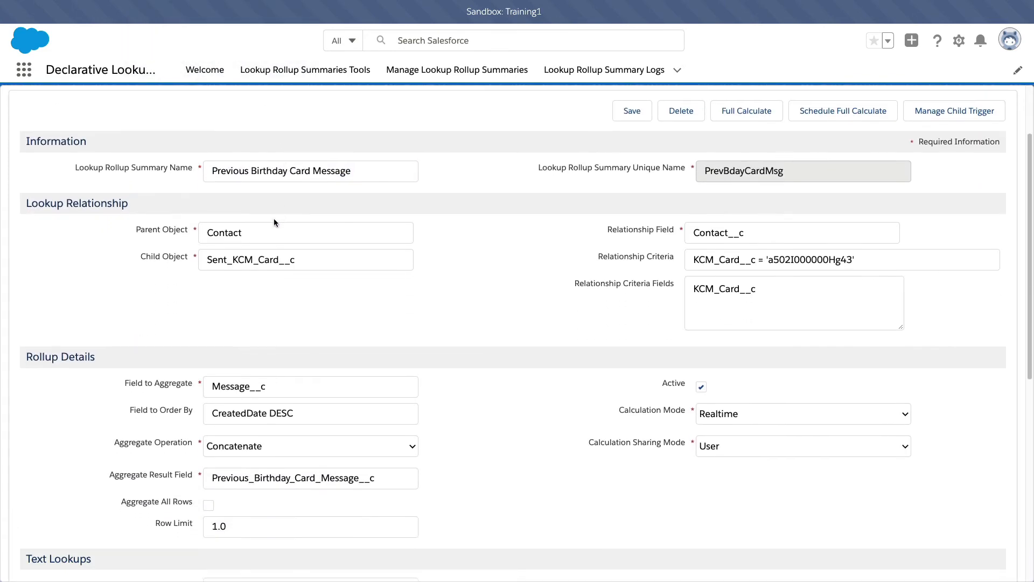
left_click(227, 234)
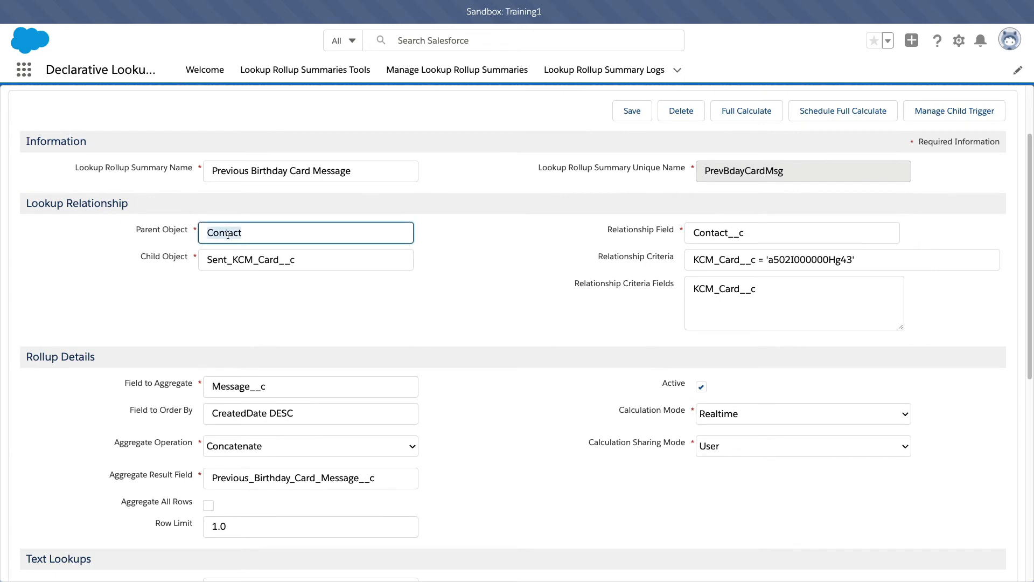
left_click(241, 287)
Review the birthday rollup's Field to Aggregate, available aggregate operations, result field and row limit.
scroll(271, 291, "down", 2)
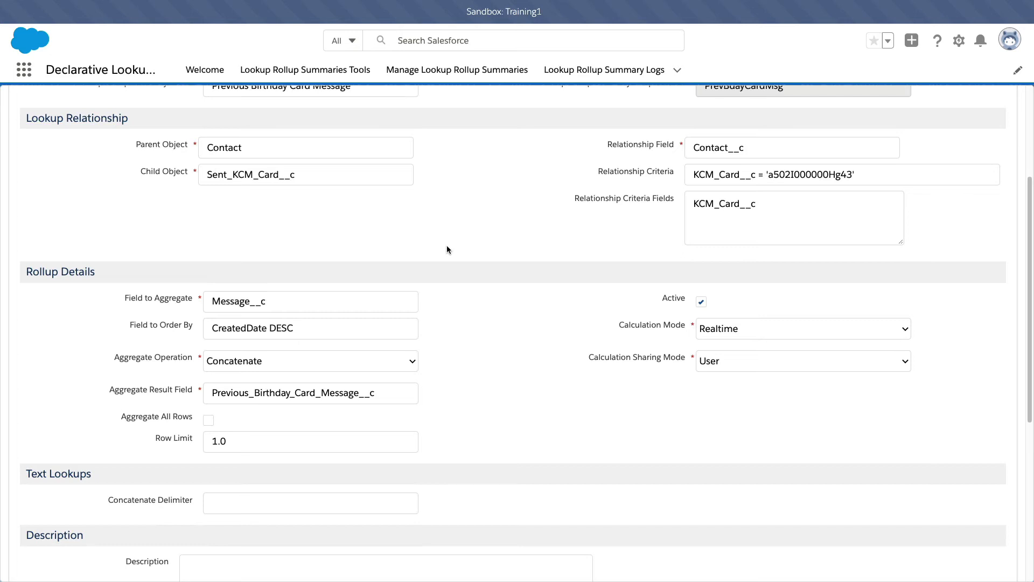
double_click(260, 303)
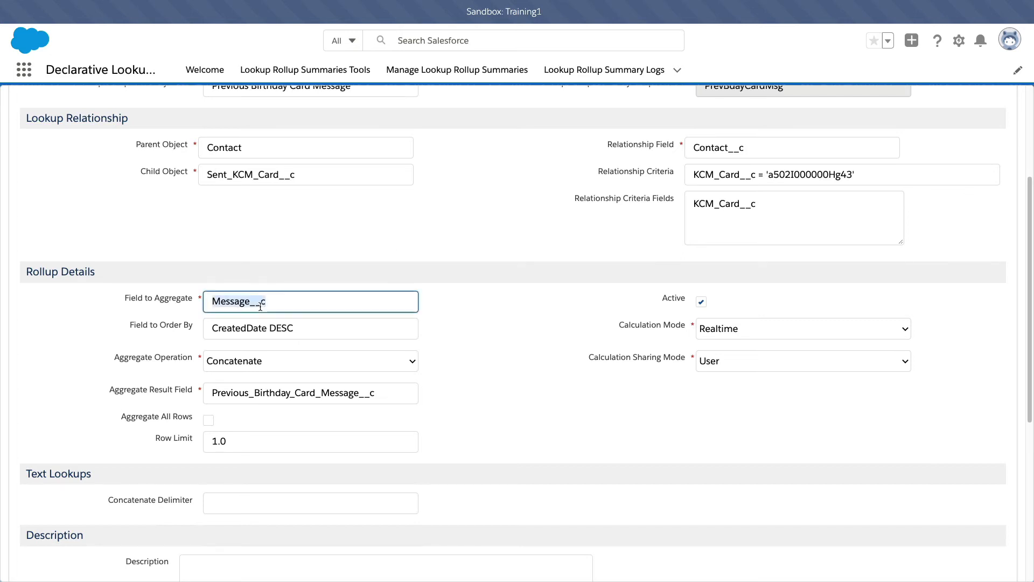
left_click(467, 269)
scroll(467, 269, "down", 1)
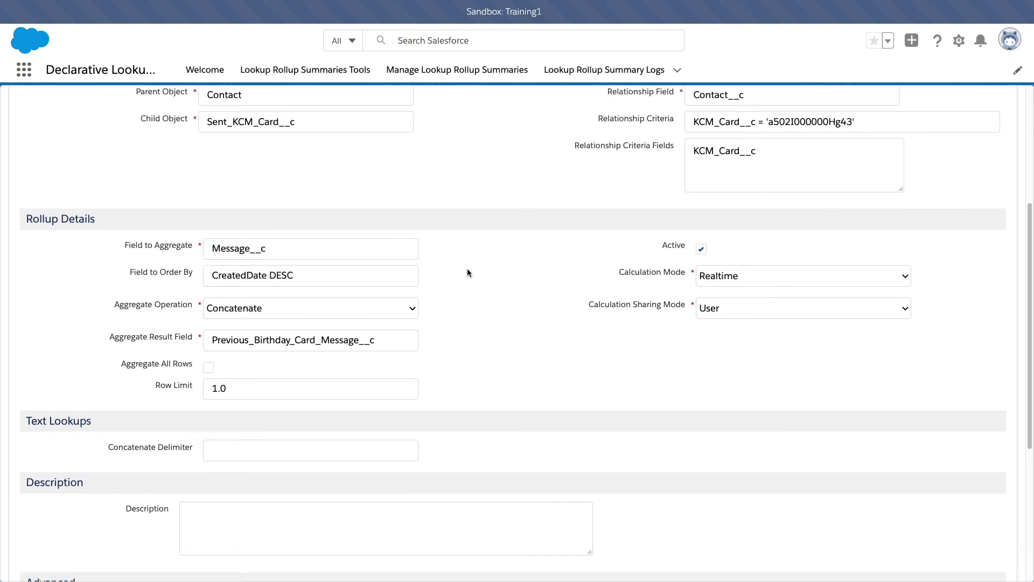
left_click(245, 310)
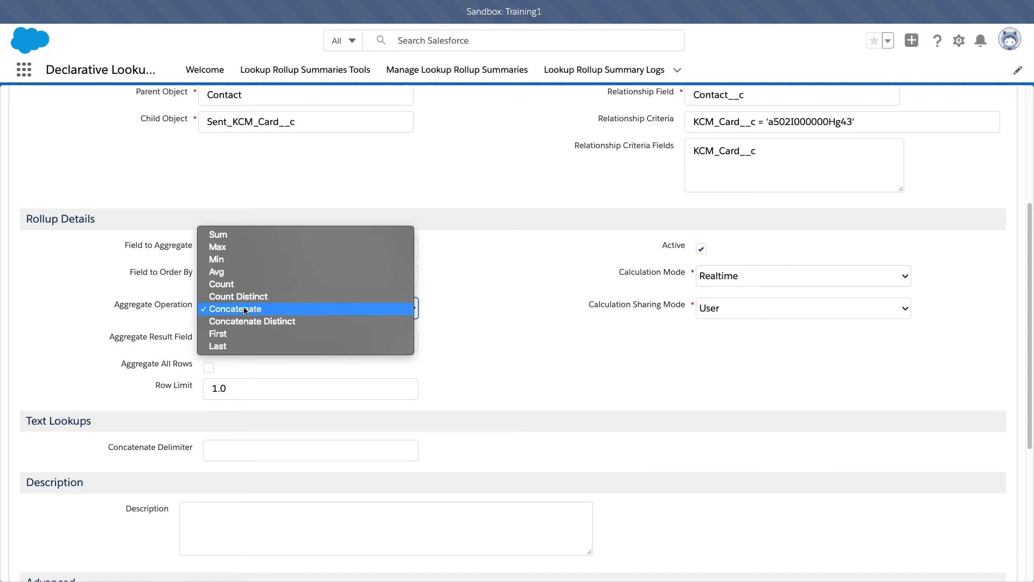
left_click(166, 312)
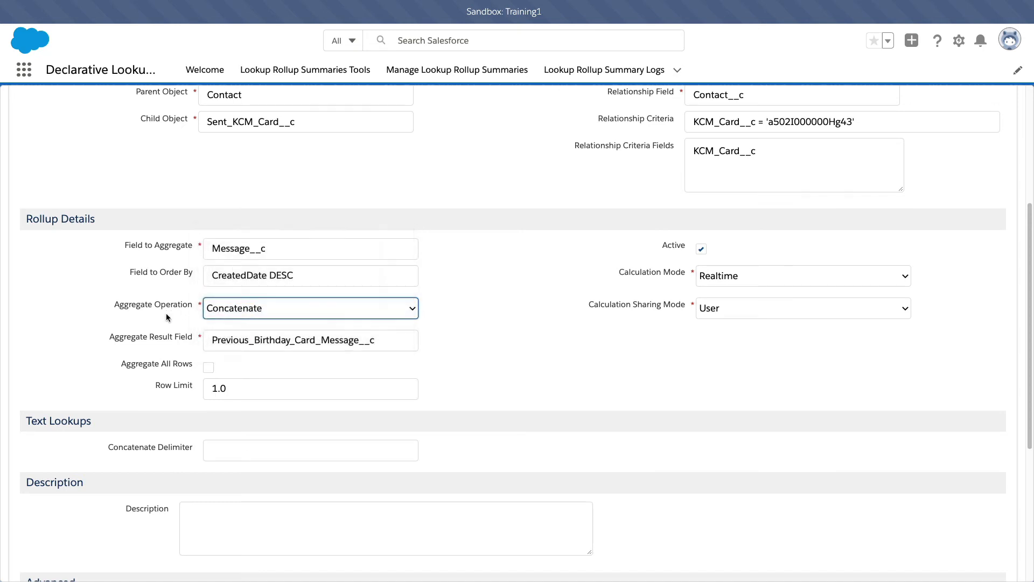
double_click(217, 338)
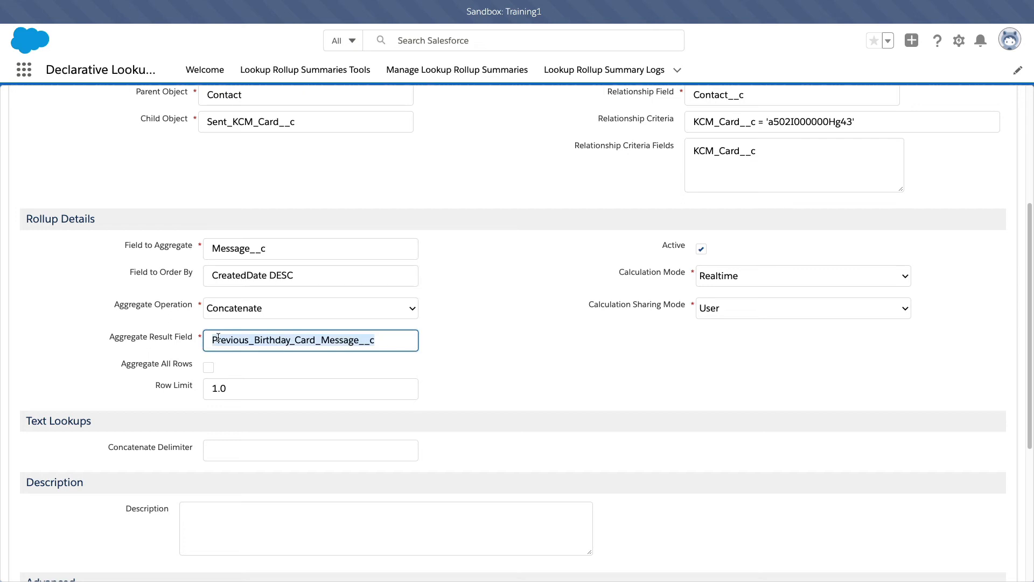
left_click(221, 387)
Check the birthday rollup's summary name and open the Previous Thank You Card Message rollup.
scroll(525, 370, "up", 3)
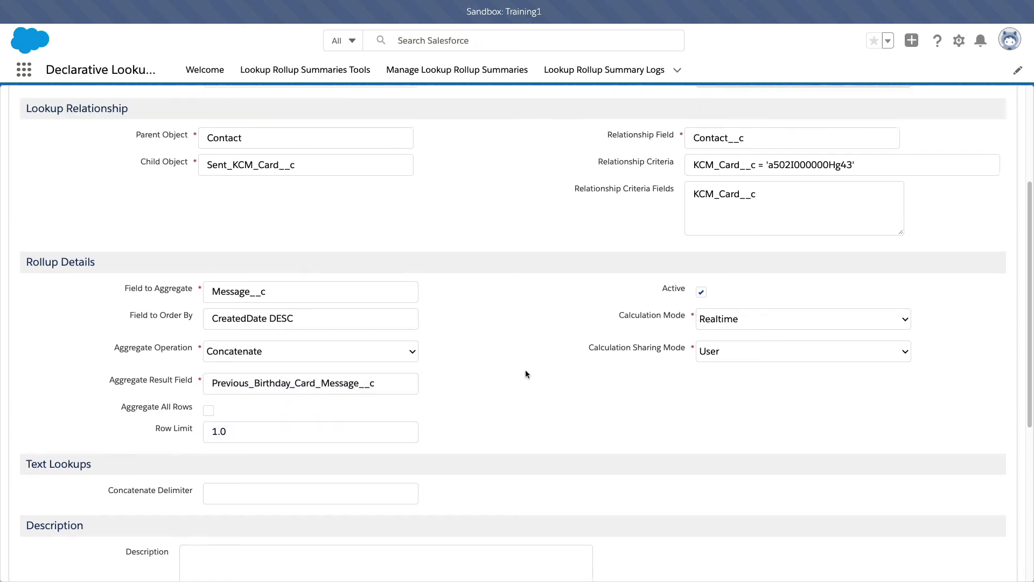
left_click(332, 192)
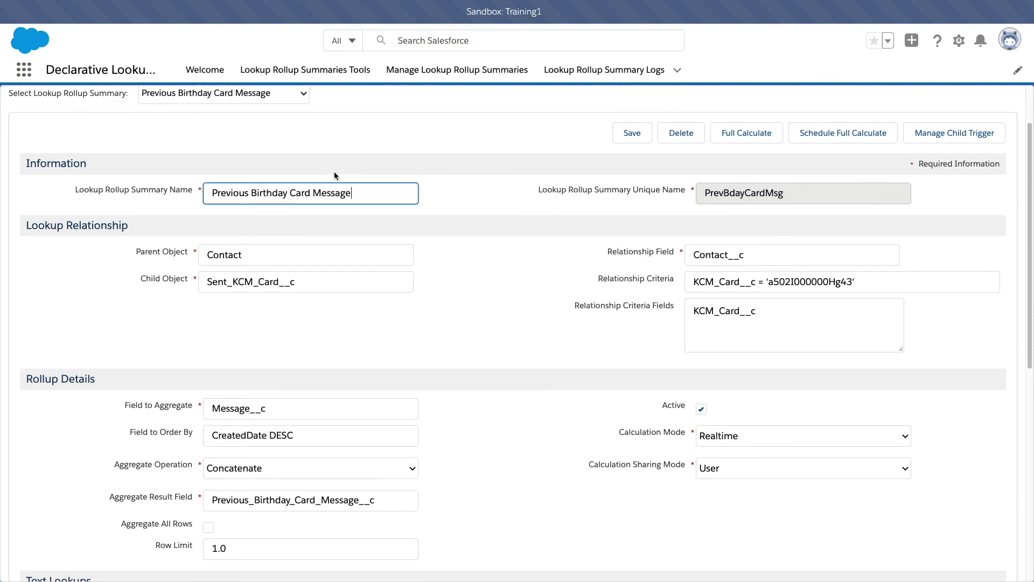
scroll(334, 172, "up", 1)
left_click(300, 150)
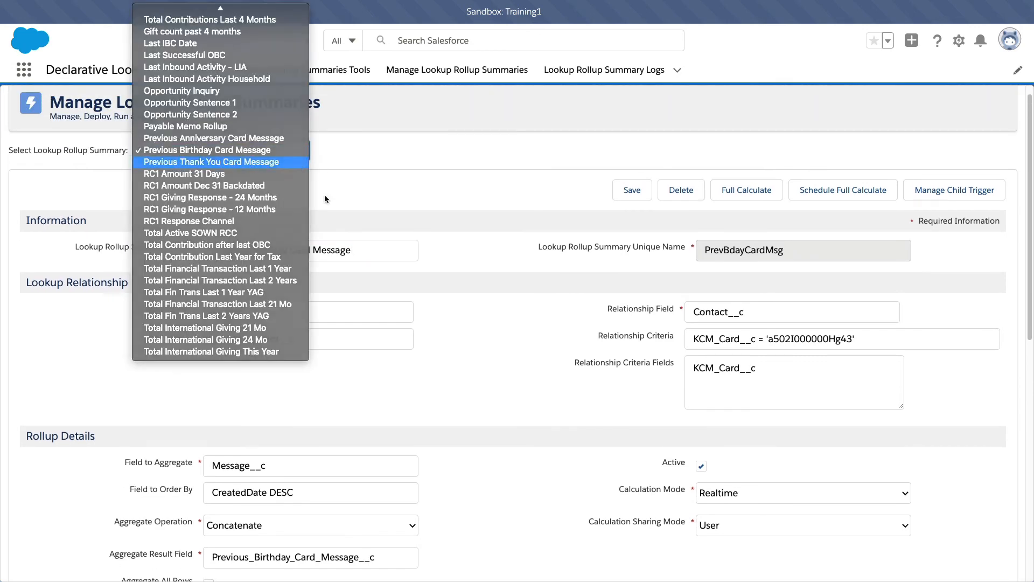
left_click(297, 162)
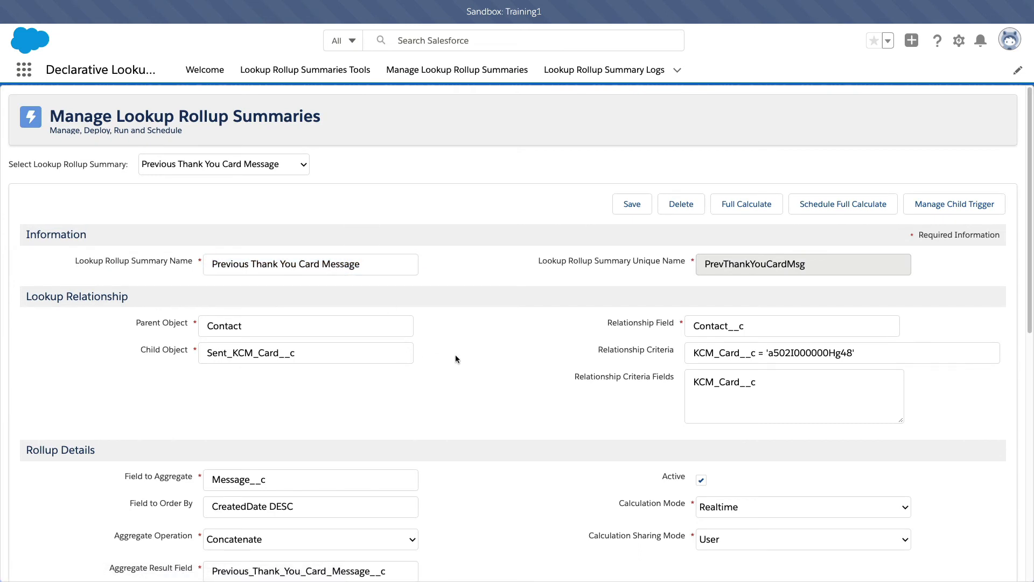
Examine the thank you rollup's lookup relationship, criteria, aggregated message field and remaining rollup details.
scroll(456, 359, "down", 3)
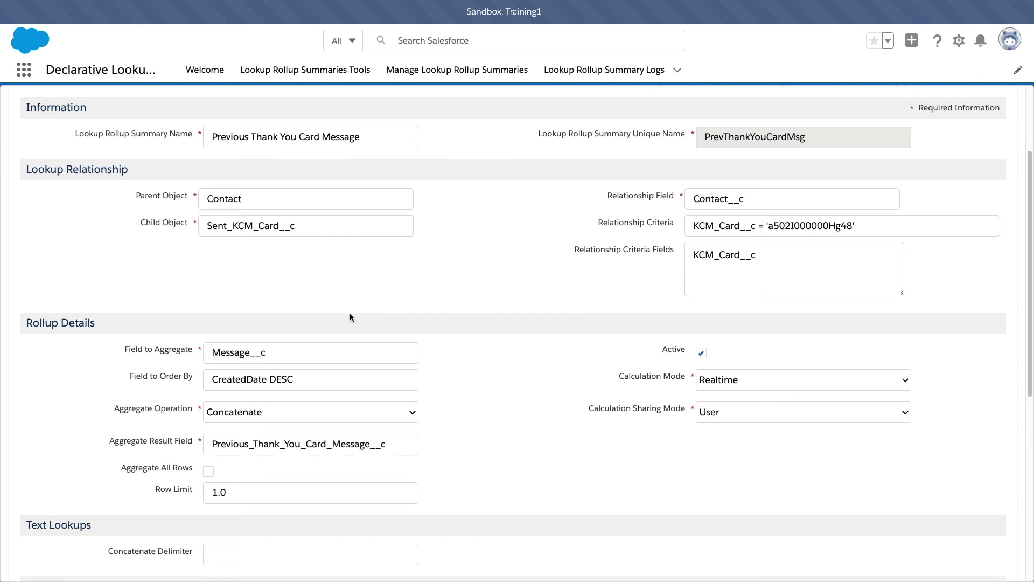
scroll(350, 317, "down", 1)
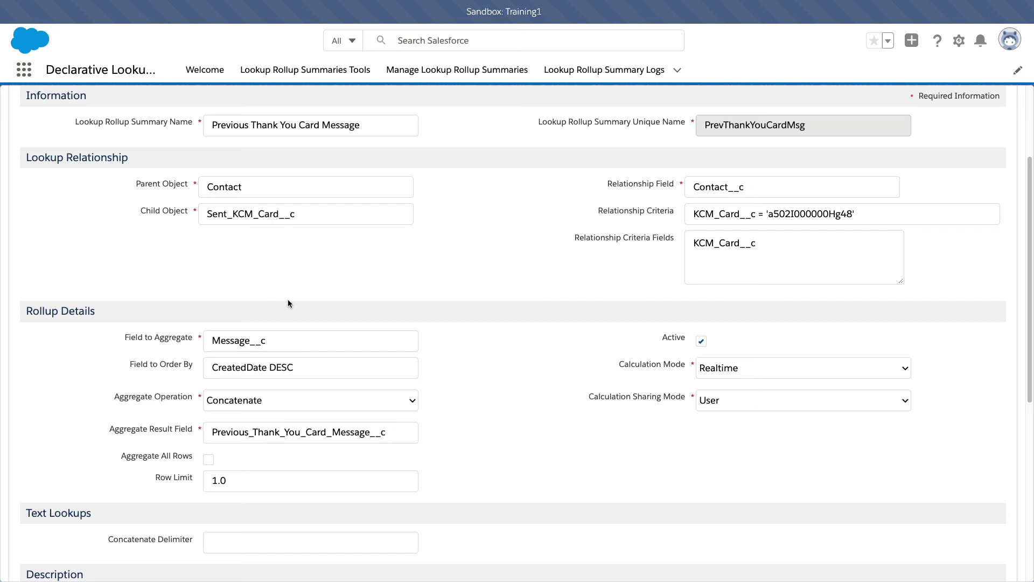
left_click(251, 340)
left_click(451, 340)
scroll(502, 372, "down", 1)
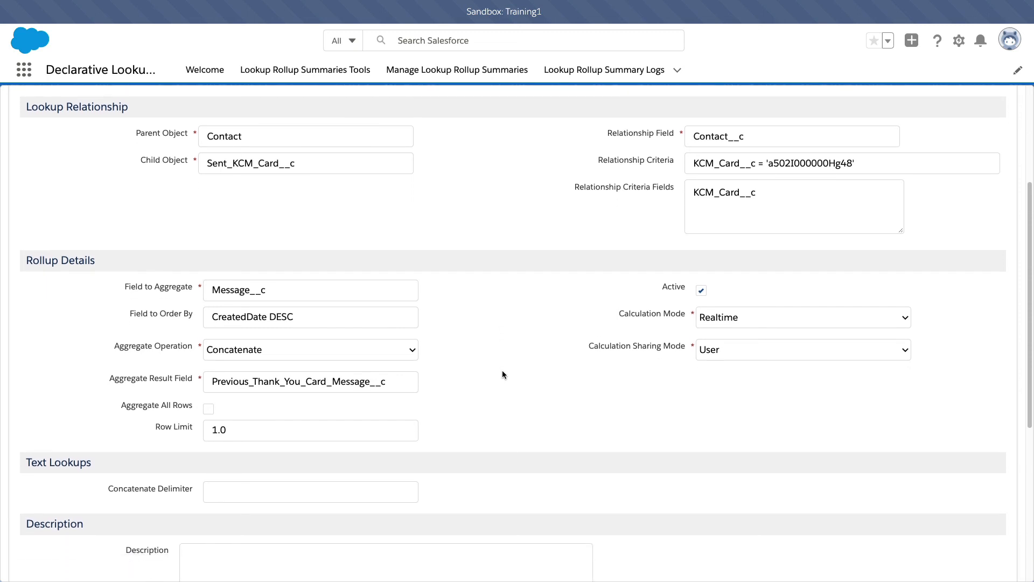
scroll(502, 374, "up", 4)
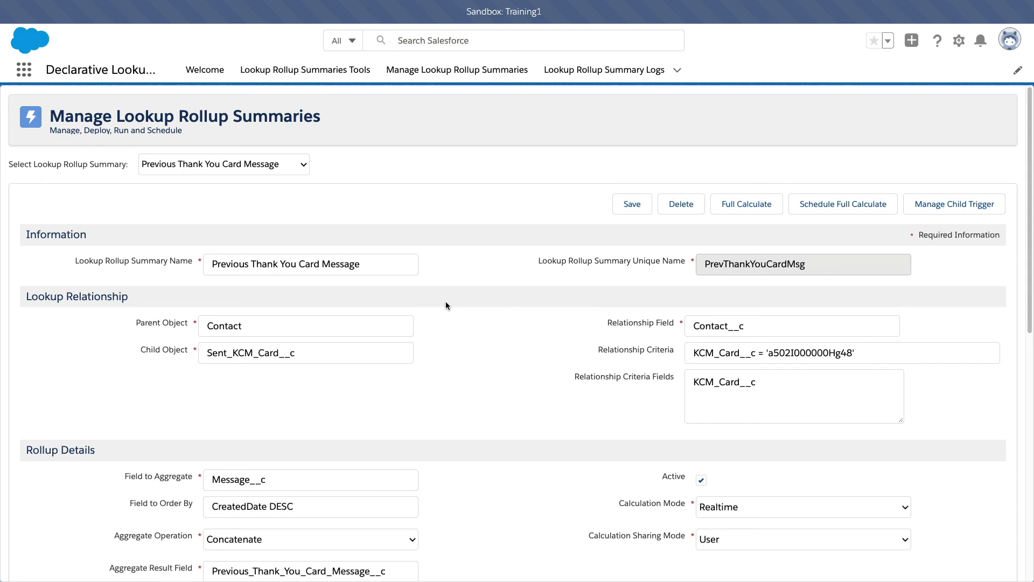
scroll(455, 349, "down", 2)
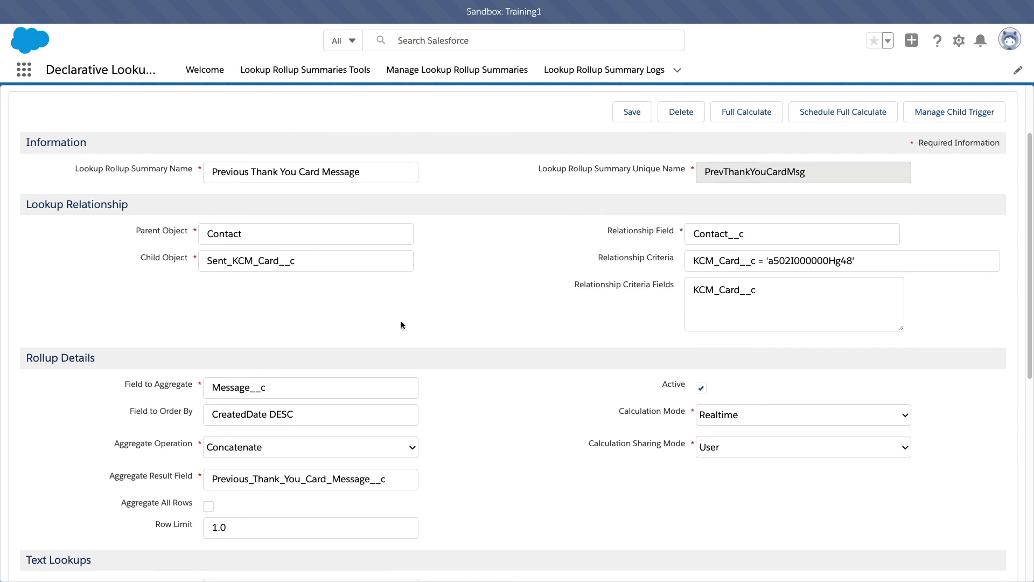
scroll(401, 325, "up", 2)
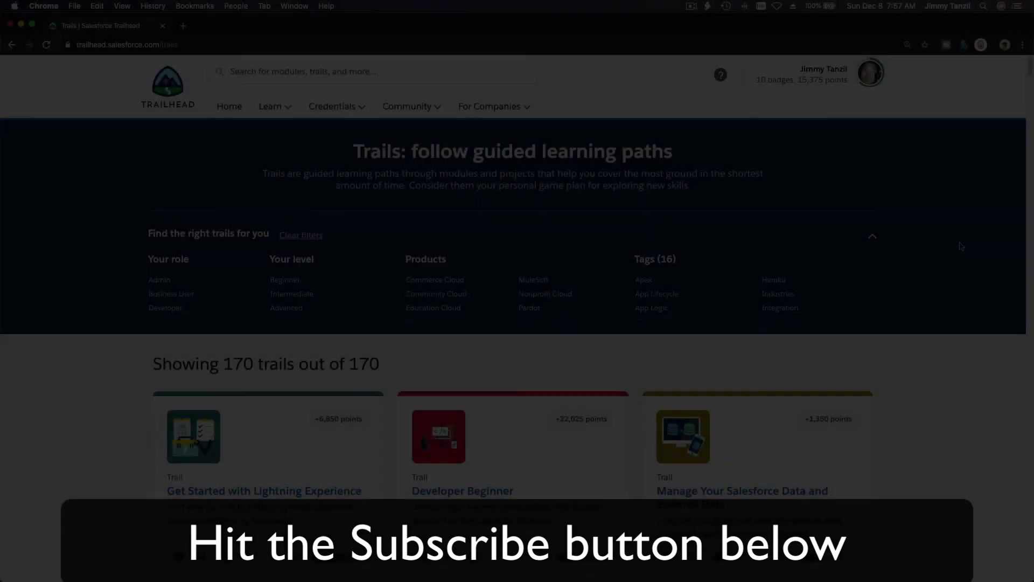
scroll(958, 245, "down", 20)
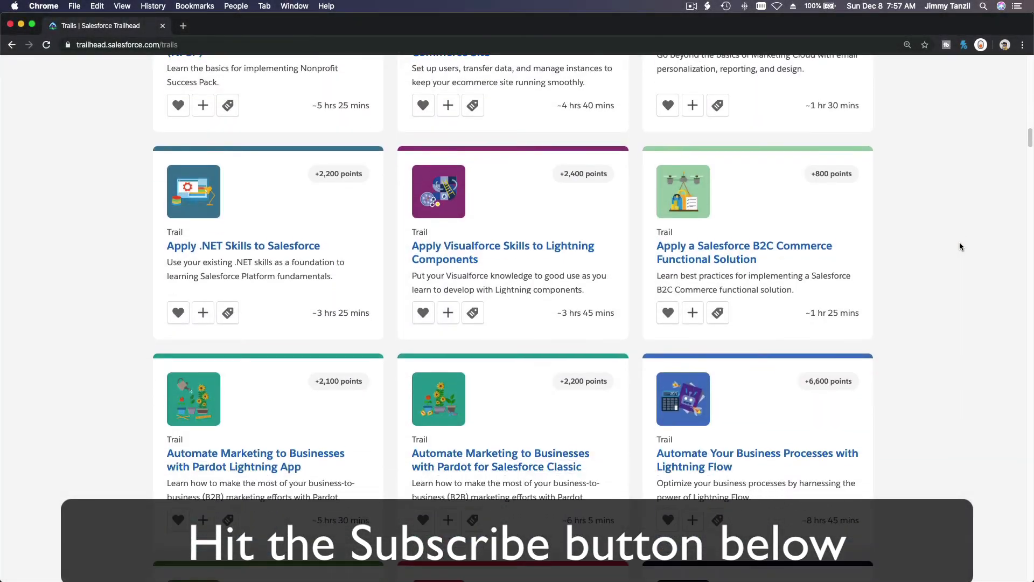